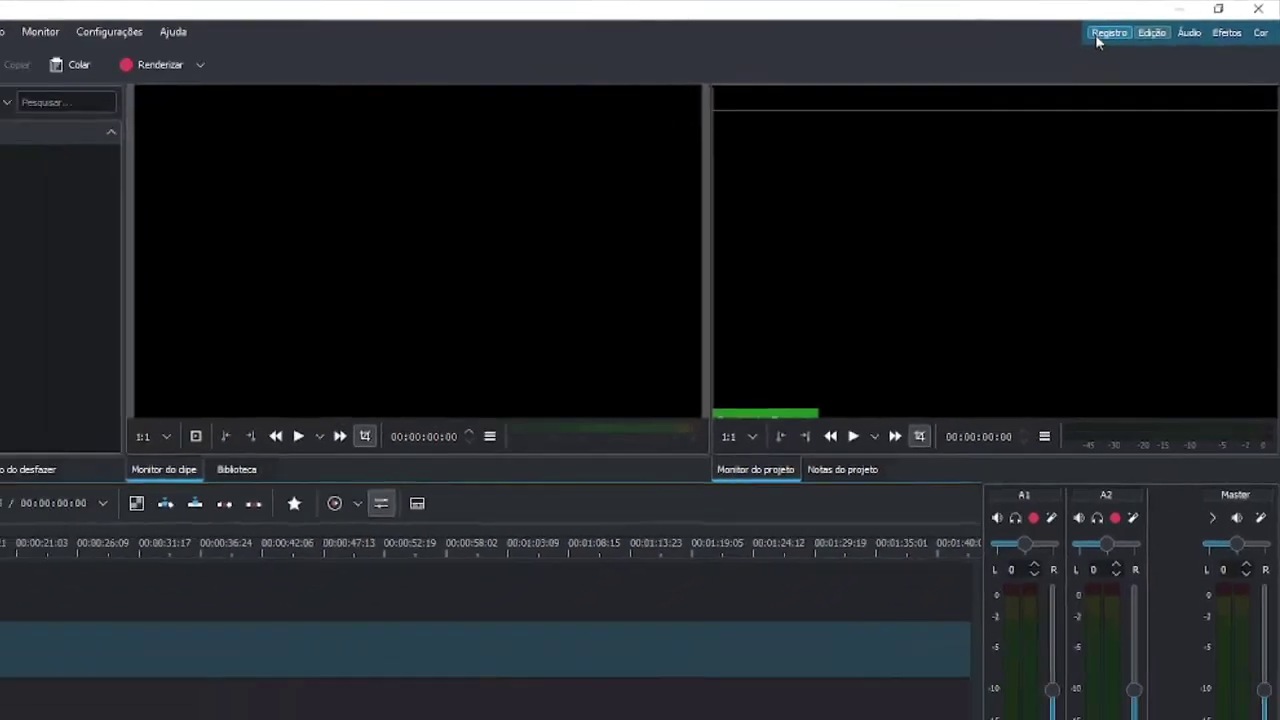
- Examine the Registro, Edição, Áudio, Efeitos and Cor workspace layouts, ending on the Edição layout
click(1059, 42)
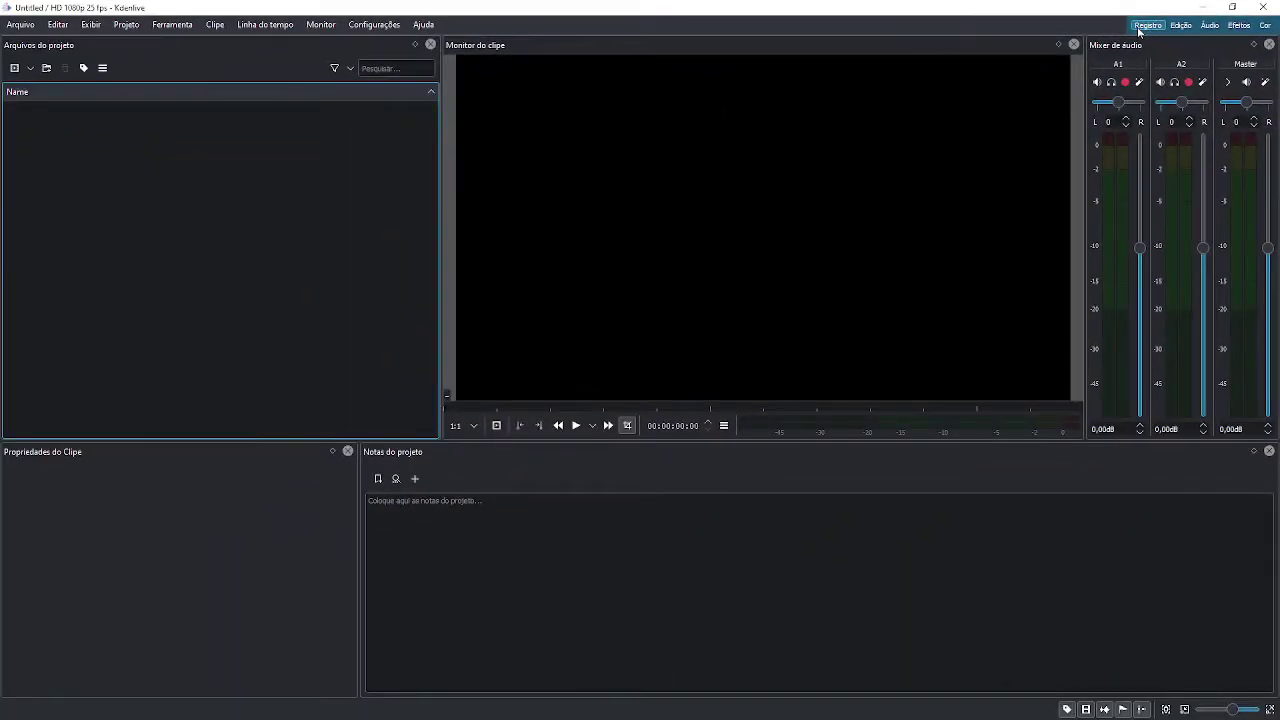
click(1184, 27)
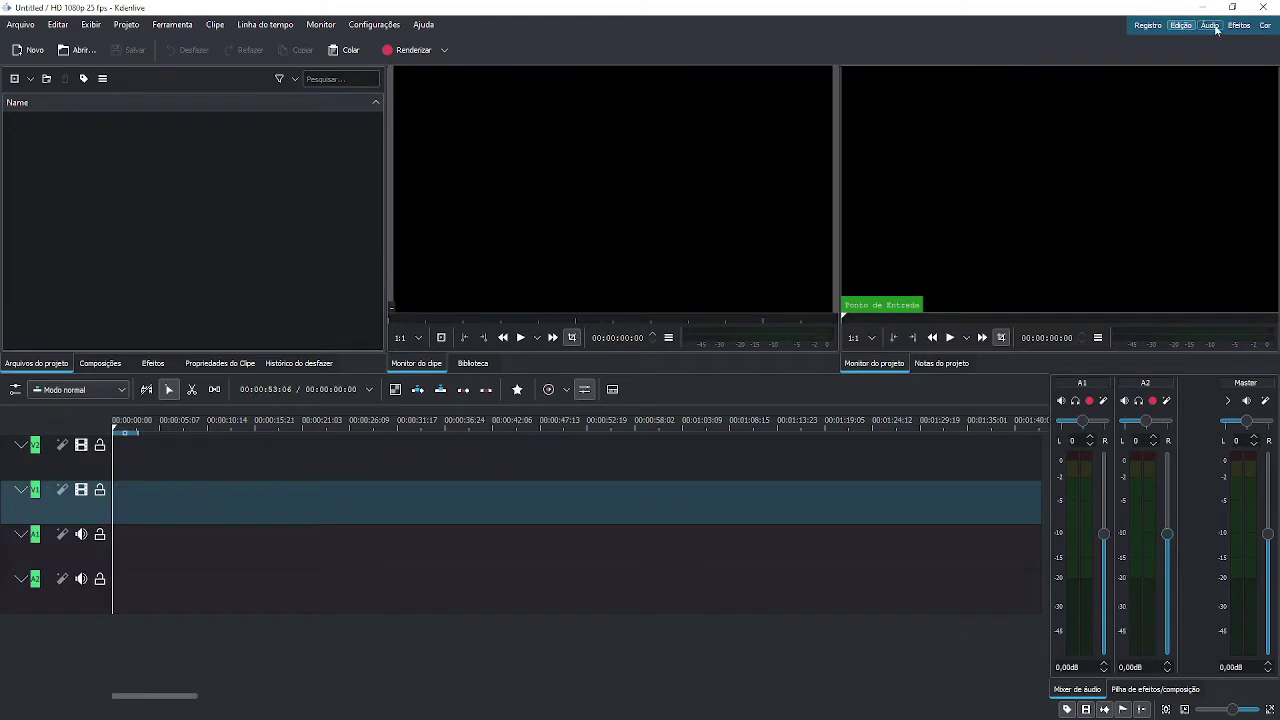
click(1212, 27)
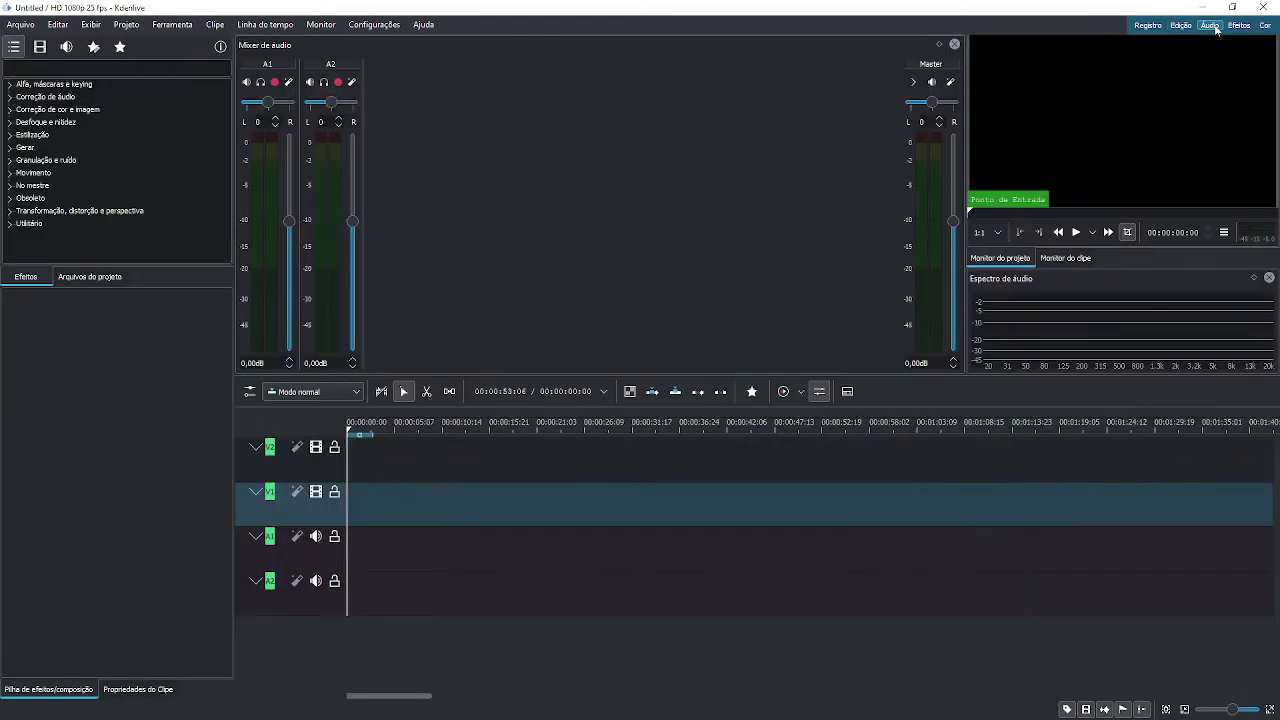
click(1240, 26)
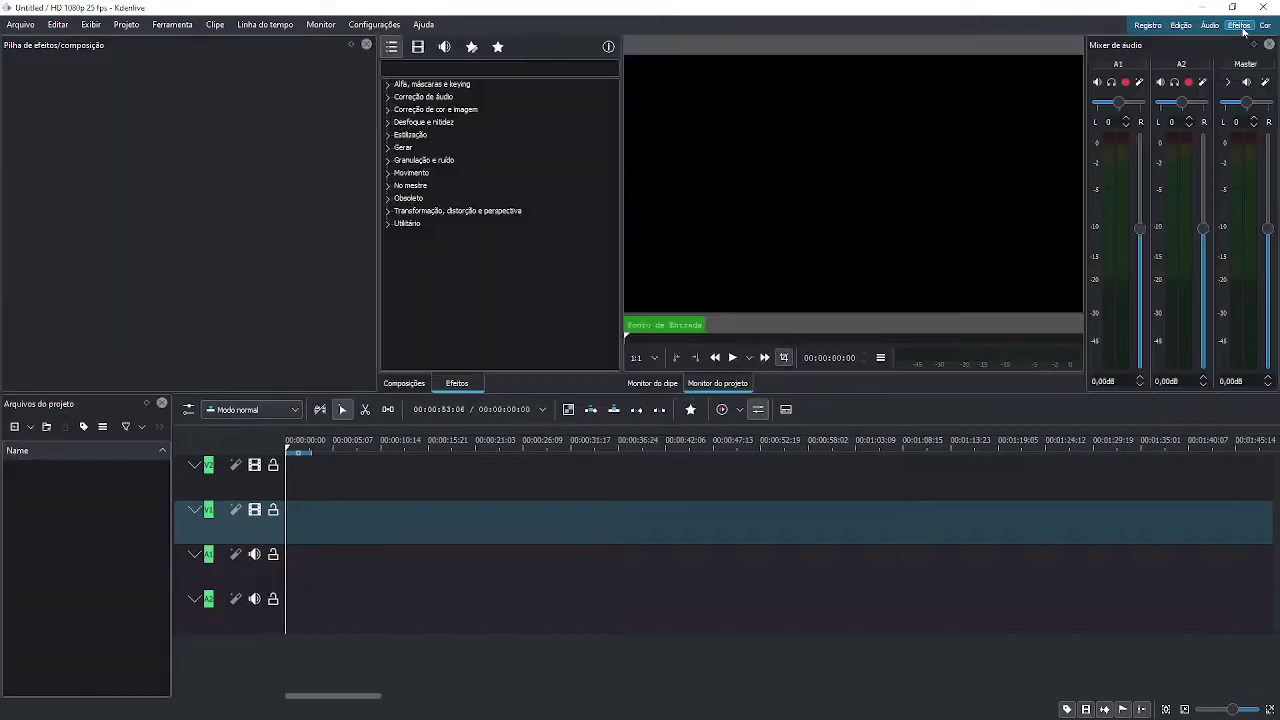
click(1265, 27)
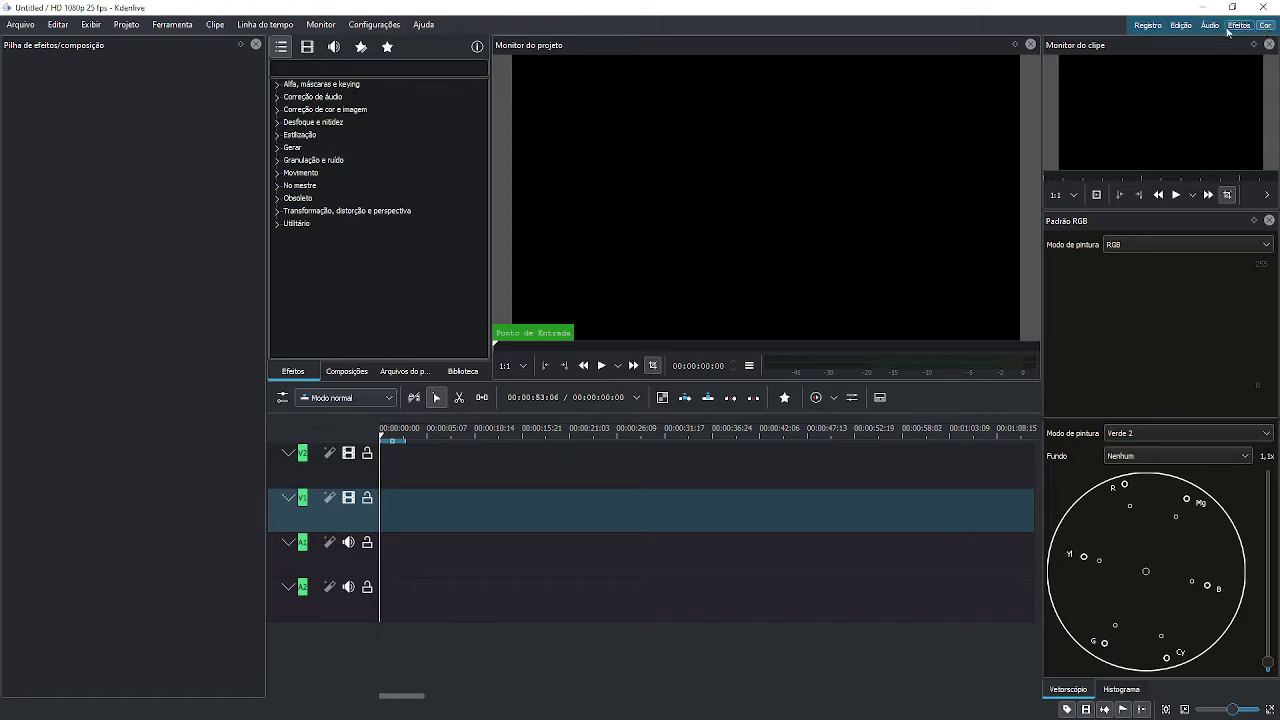
click(1181, 25)
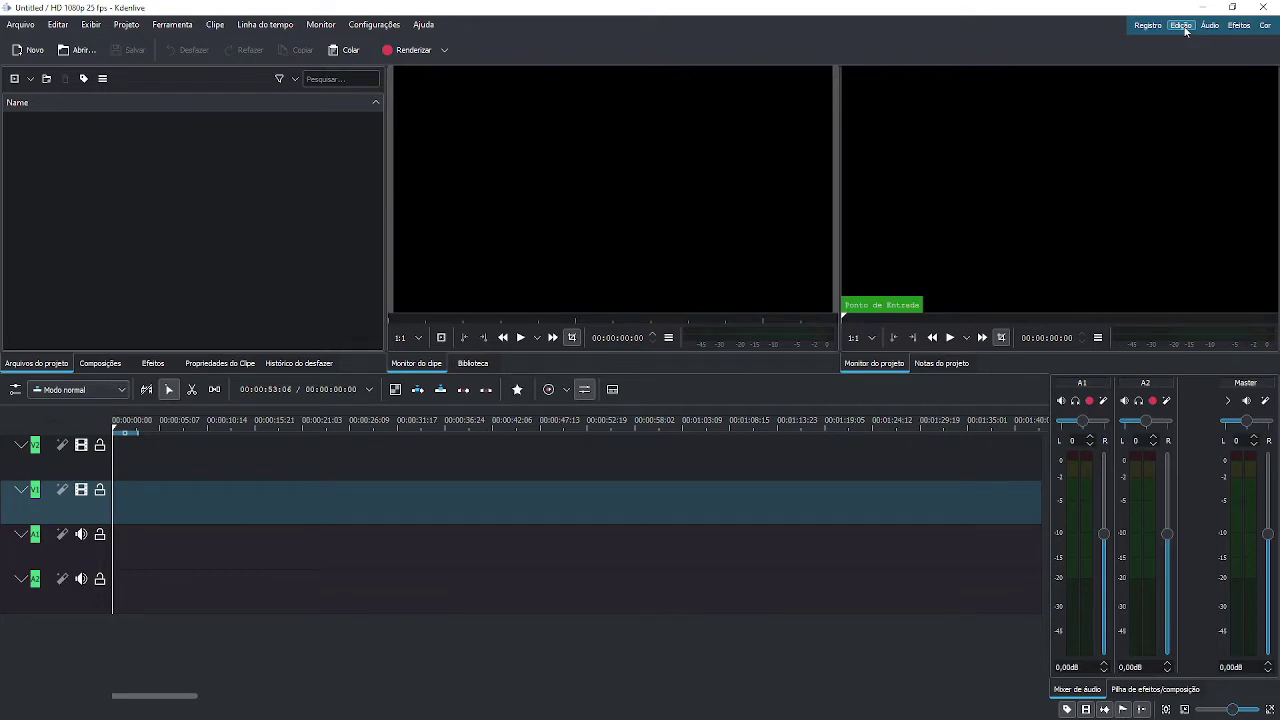
- Try the Breeze Alto Contraste and Breeze Classic colour themes on the interface
click(386, 25)
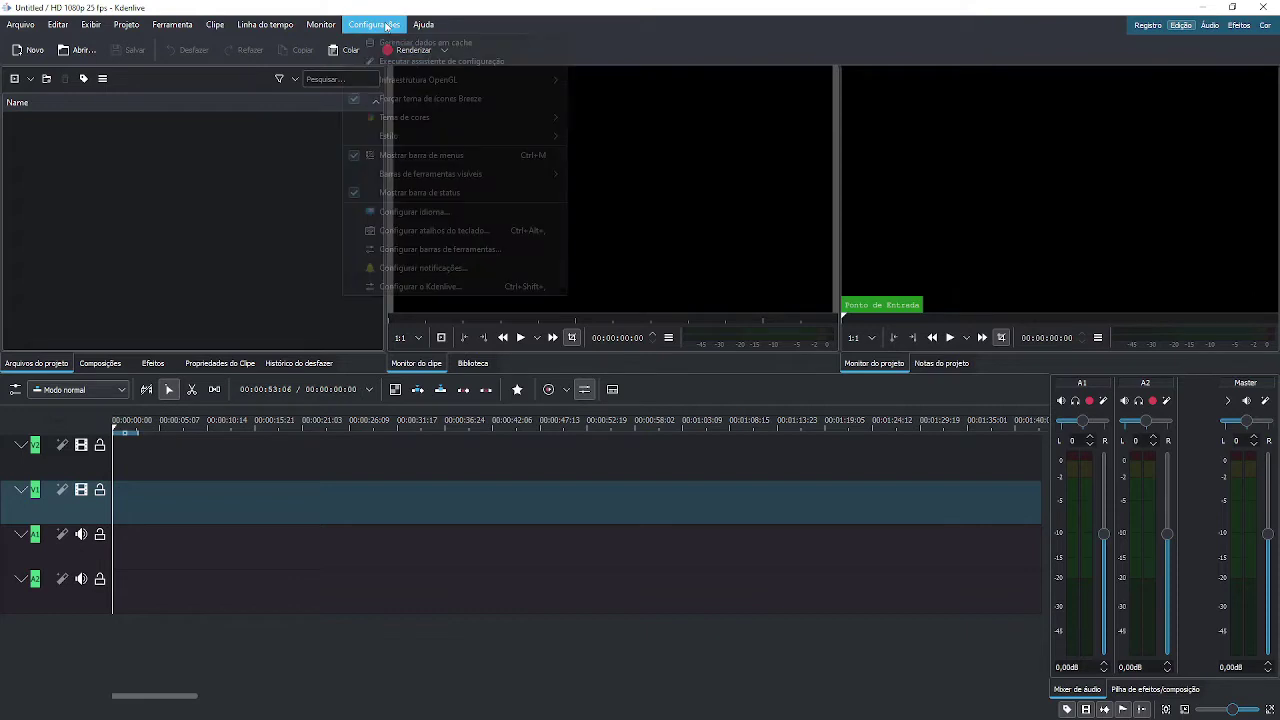
mouse_move(430, 119)
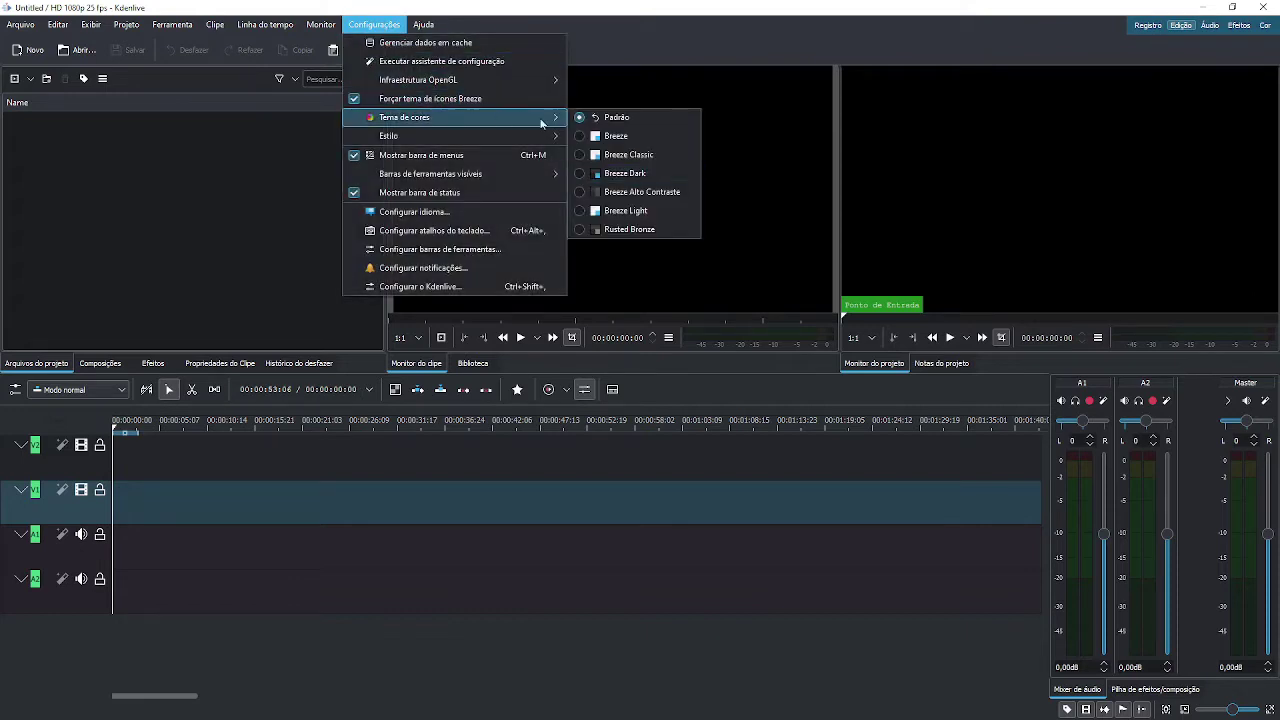
click(652, 193)
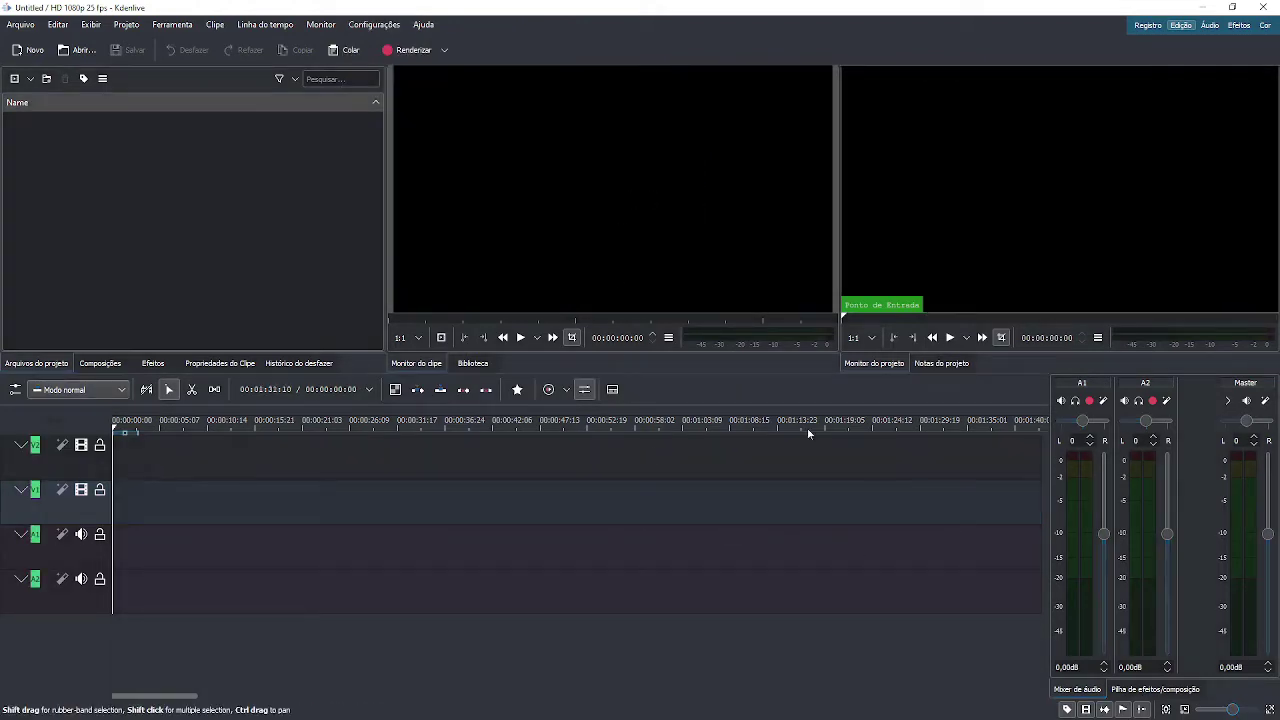
click(386, 26)
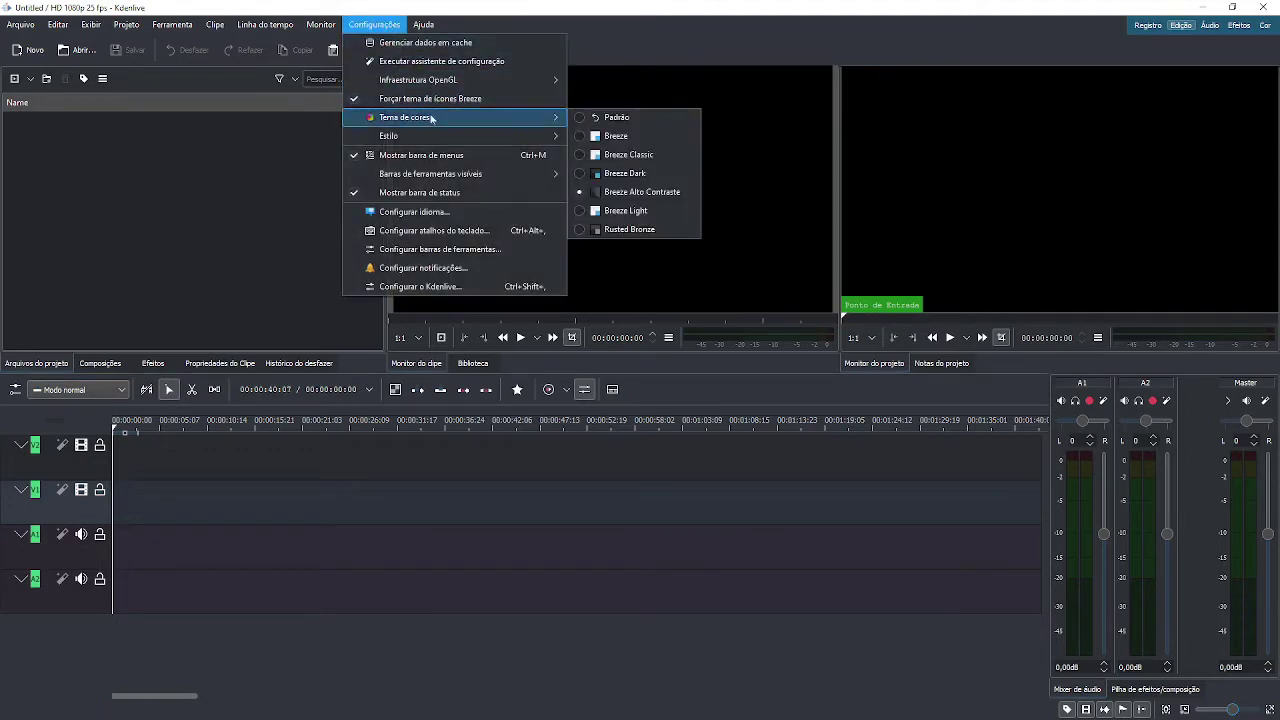
click(612, 156)
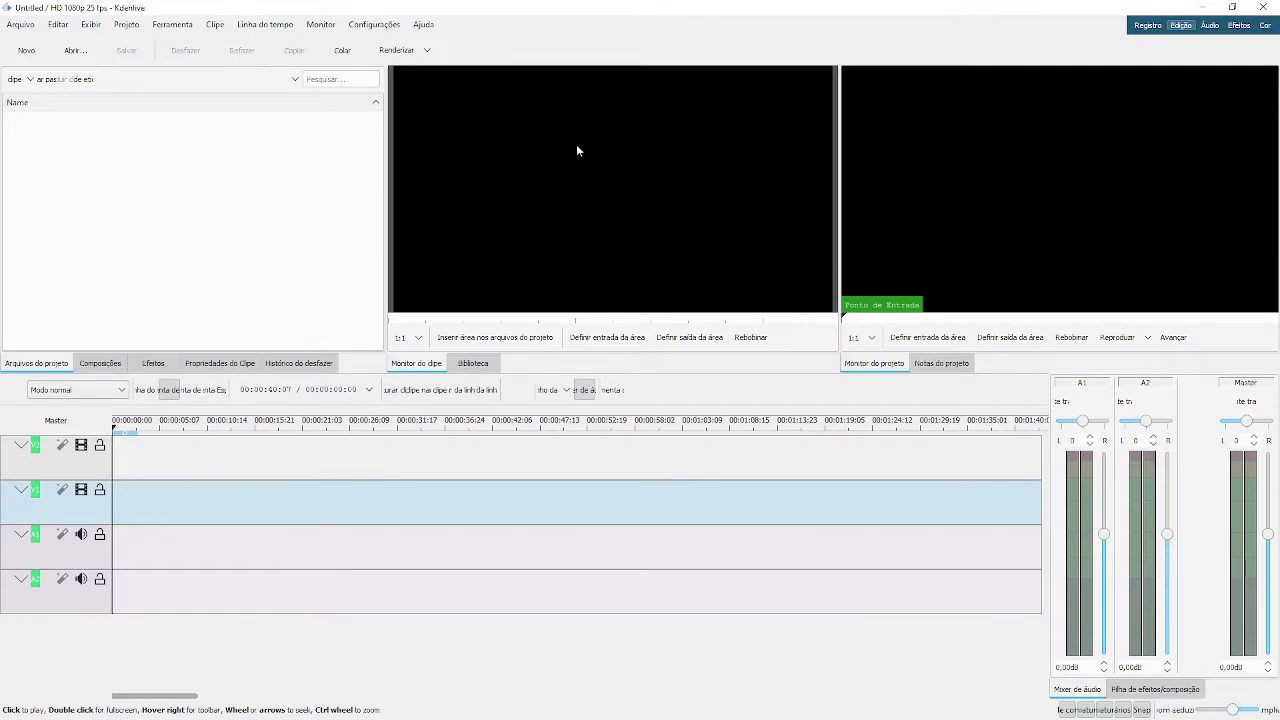
- Set the interface colour theme to Breeze Dark
click(386, 26)
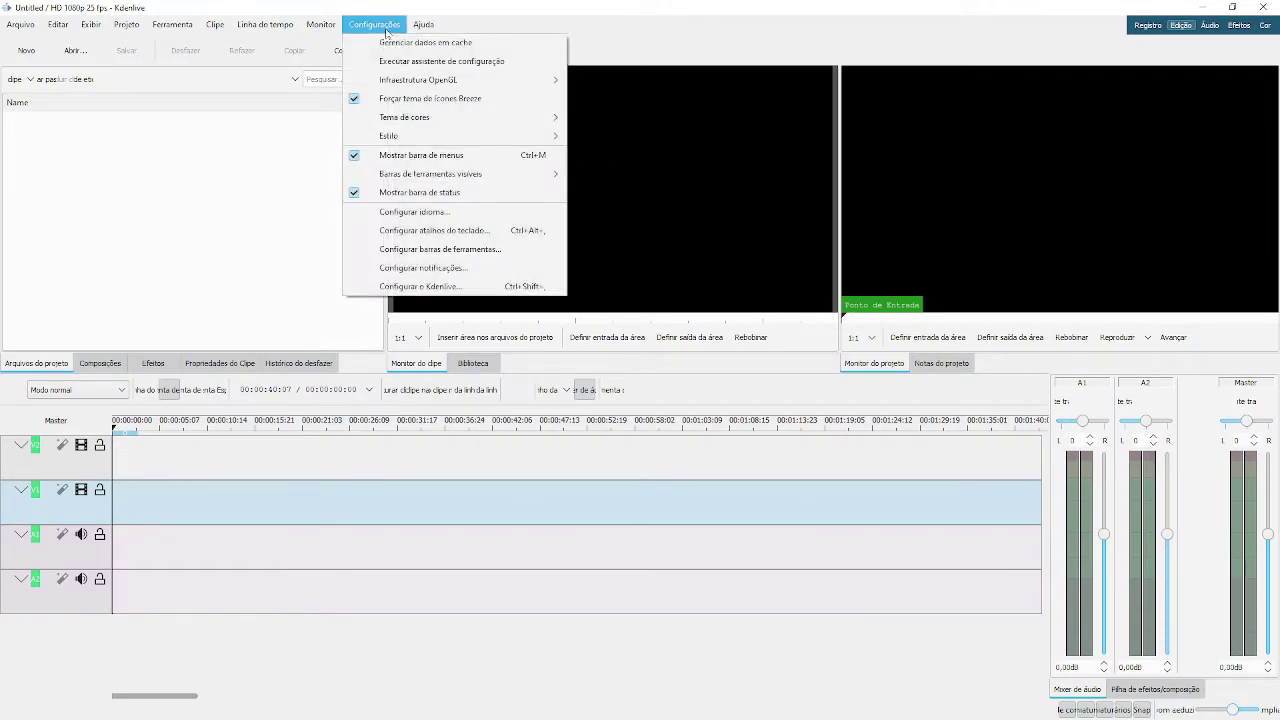
mouse_move(452, 121)
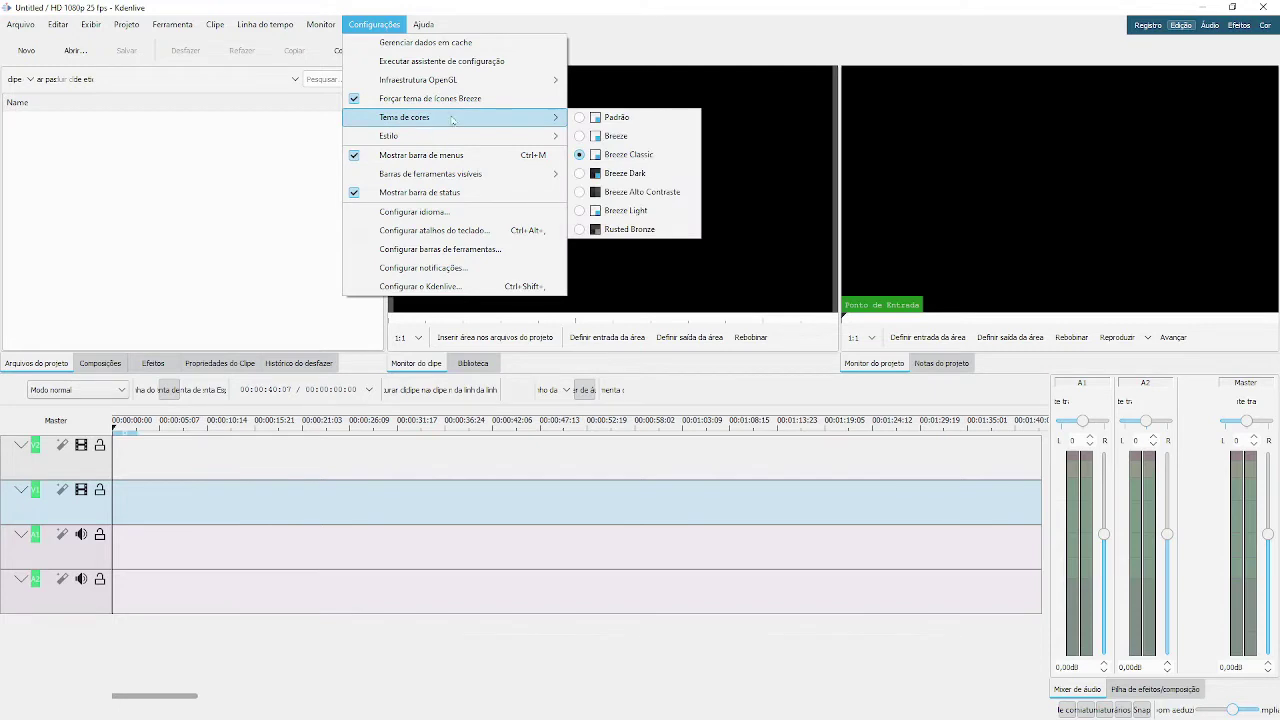
click(623, 176)
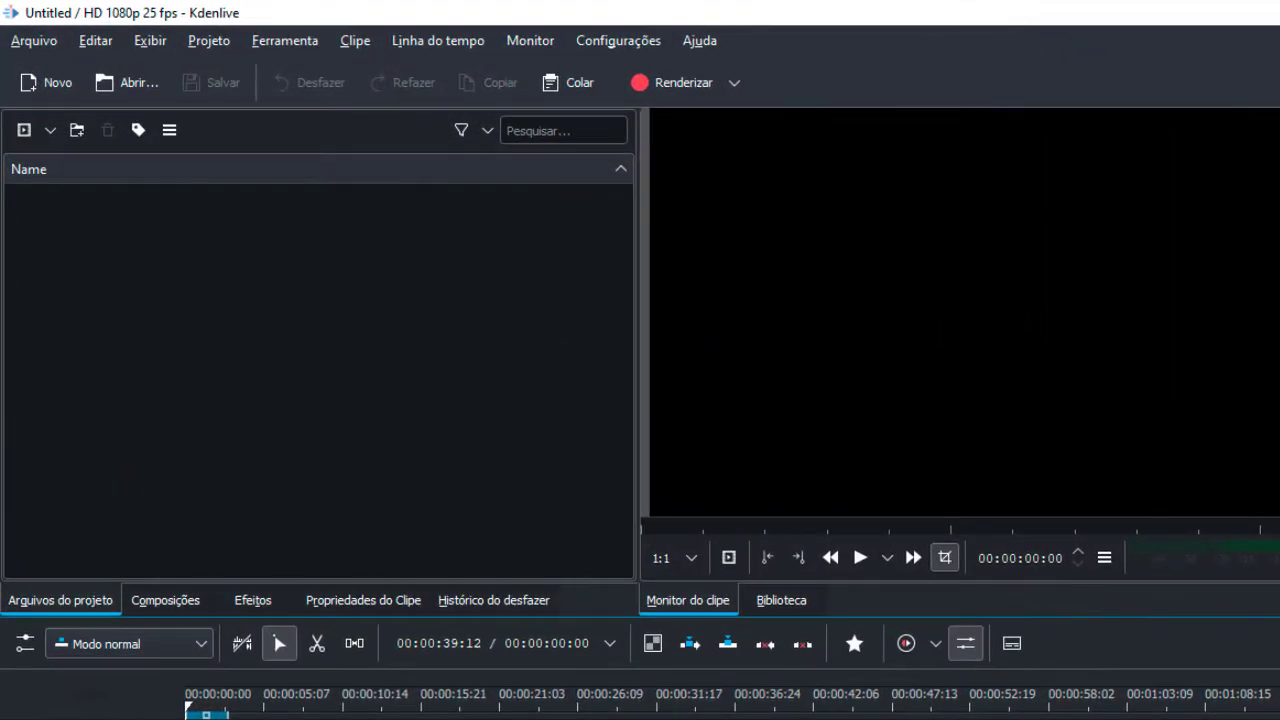
- Look through the compositions, effects, clip properties, undo history and library views, returning to the project files and clip monitor
click(152, 605)
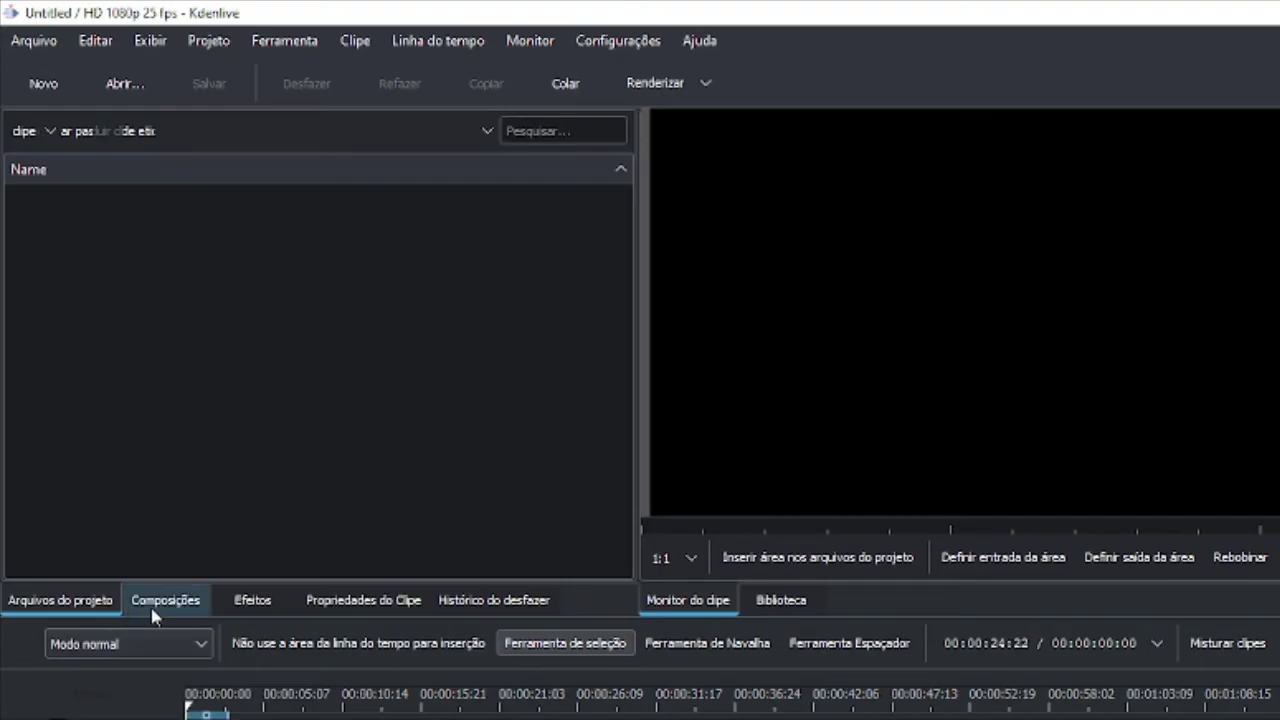
click(252, 600)
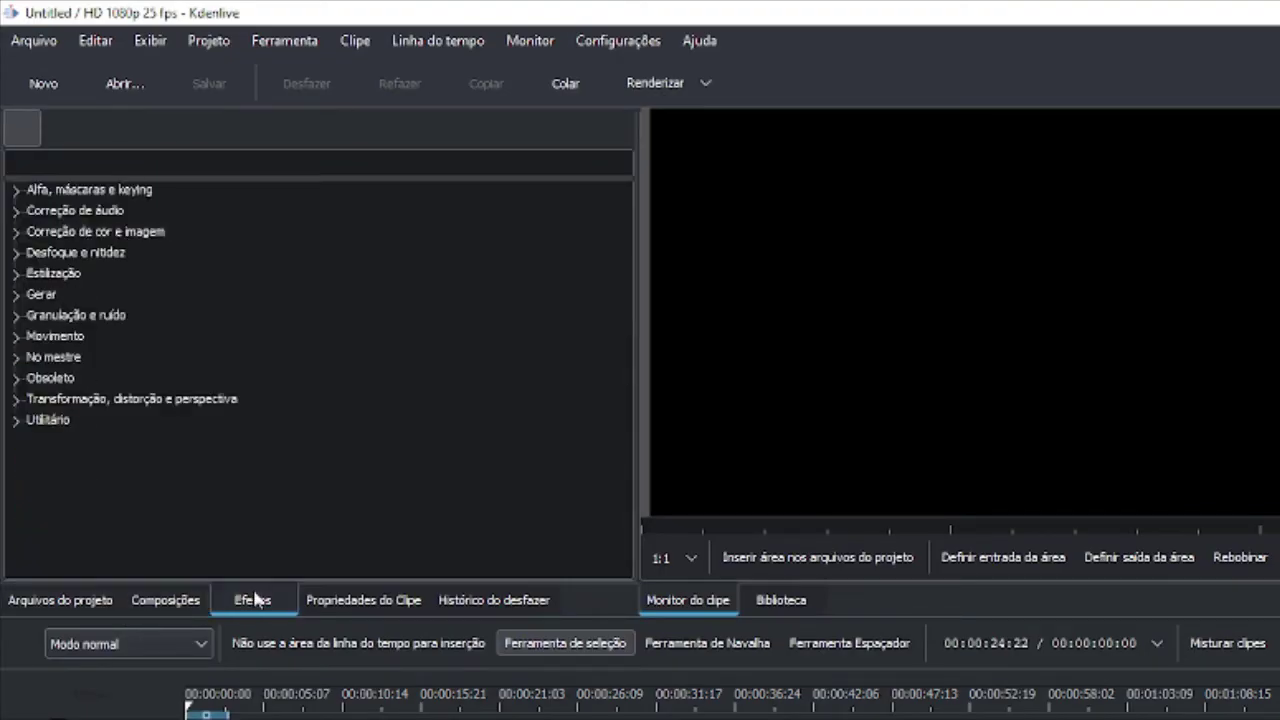
click(341, 602)
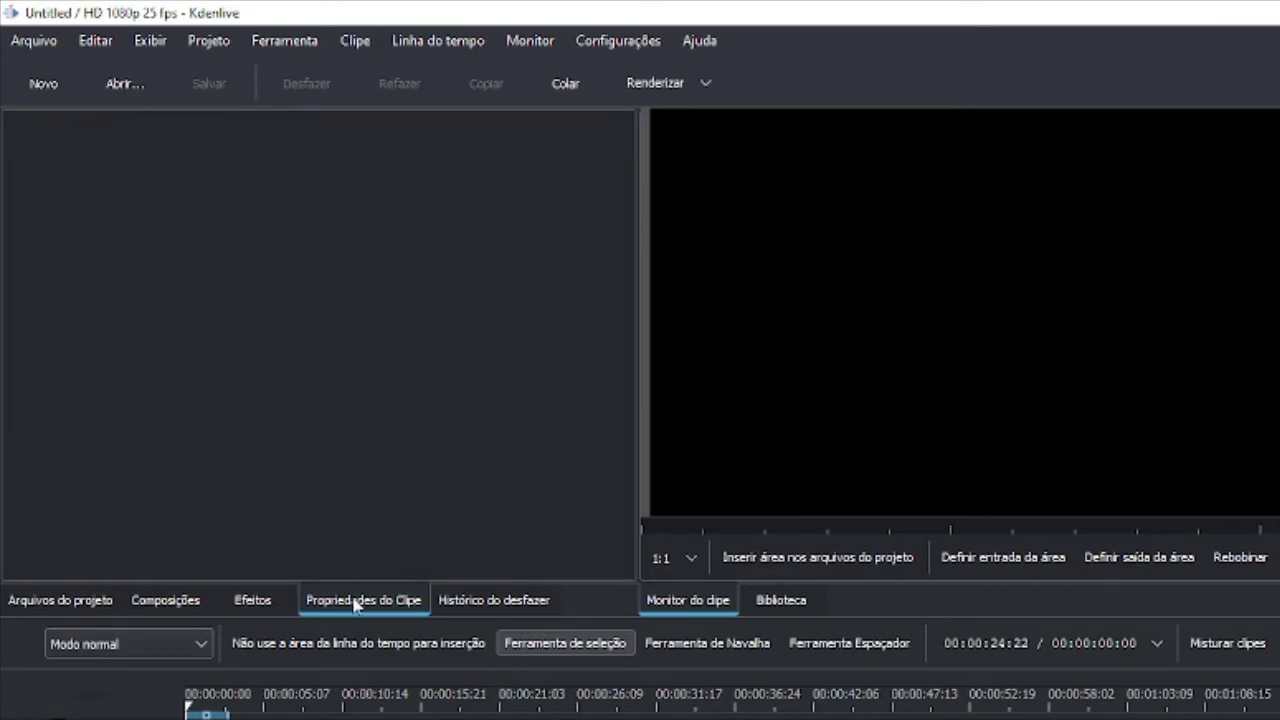
click(475, 605)
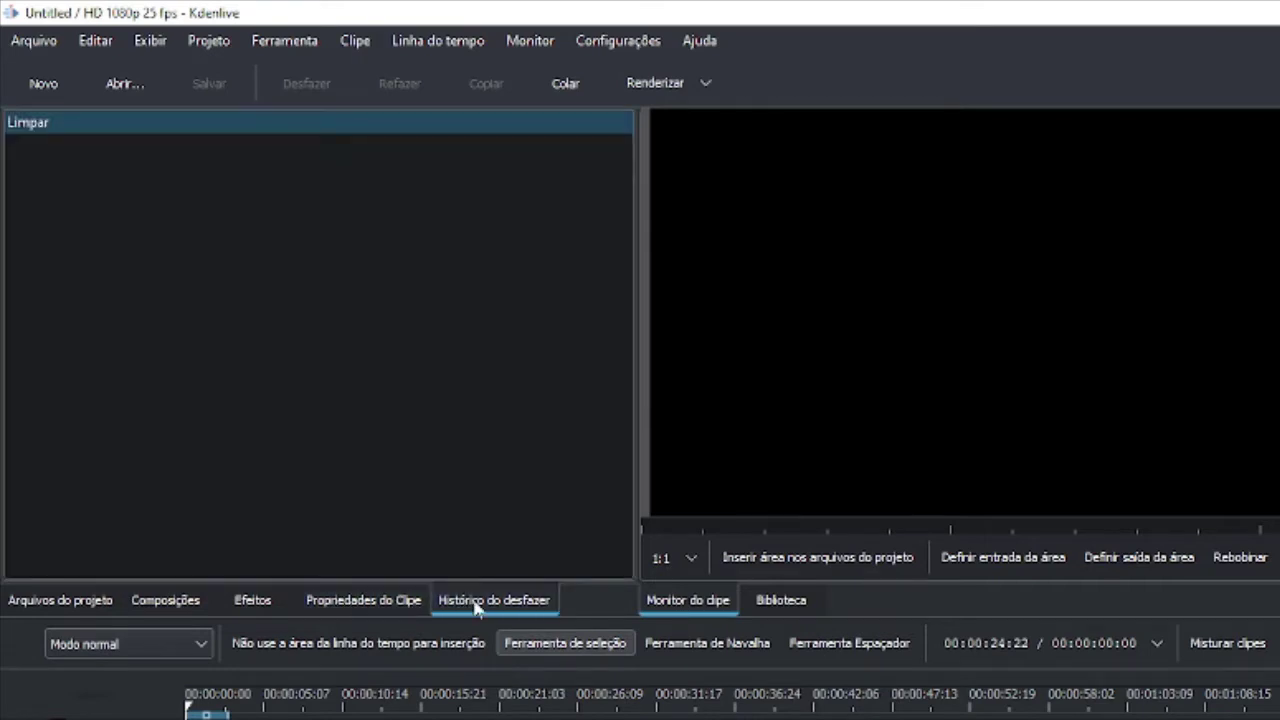
click(88, 605)
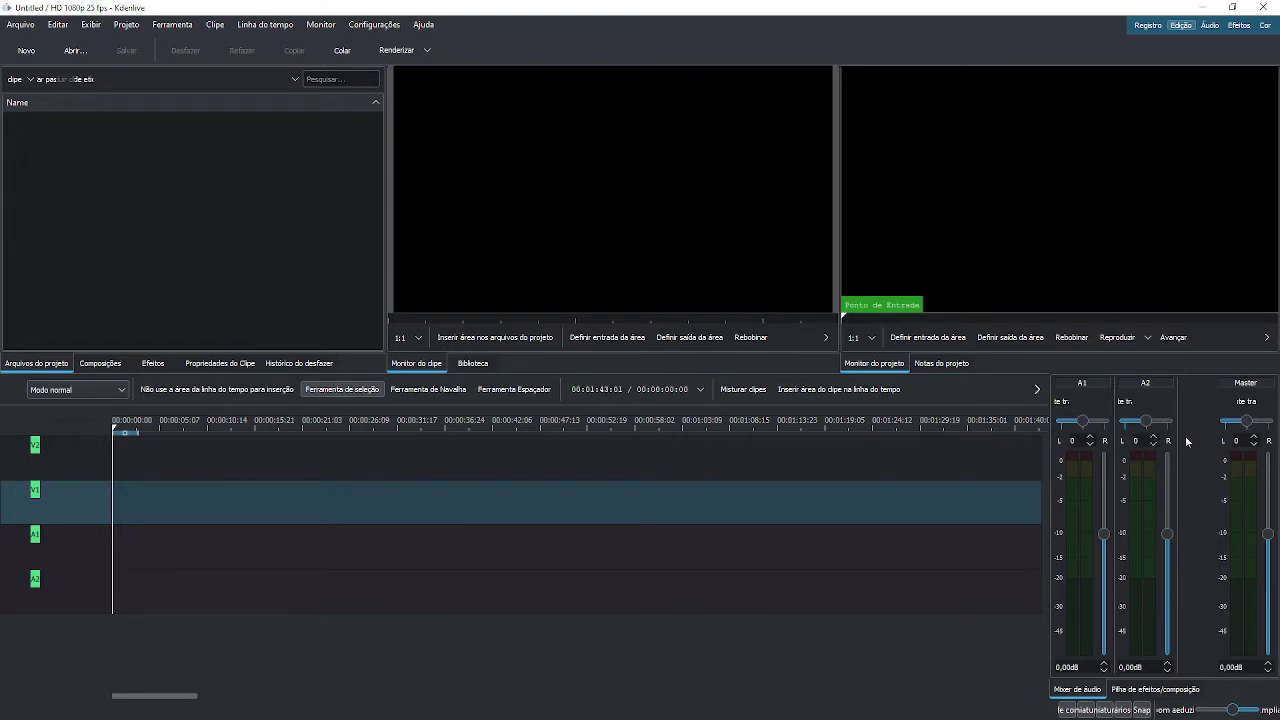
click(473, 364)
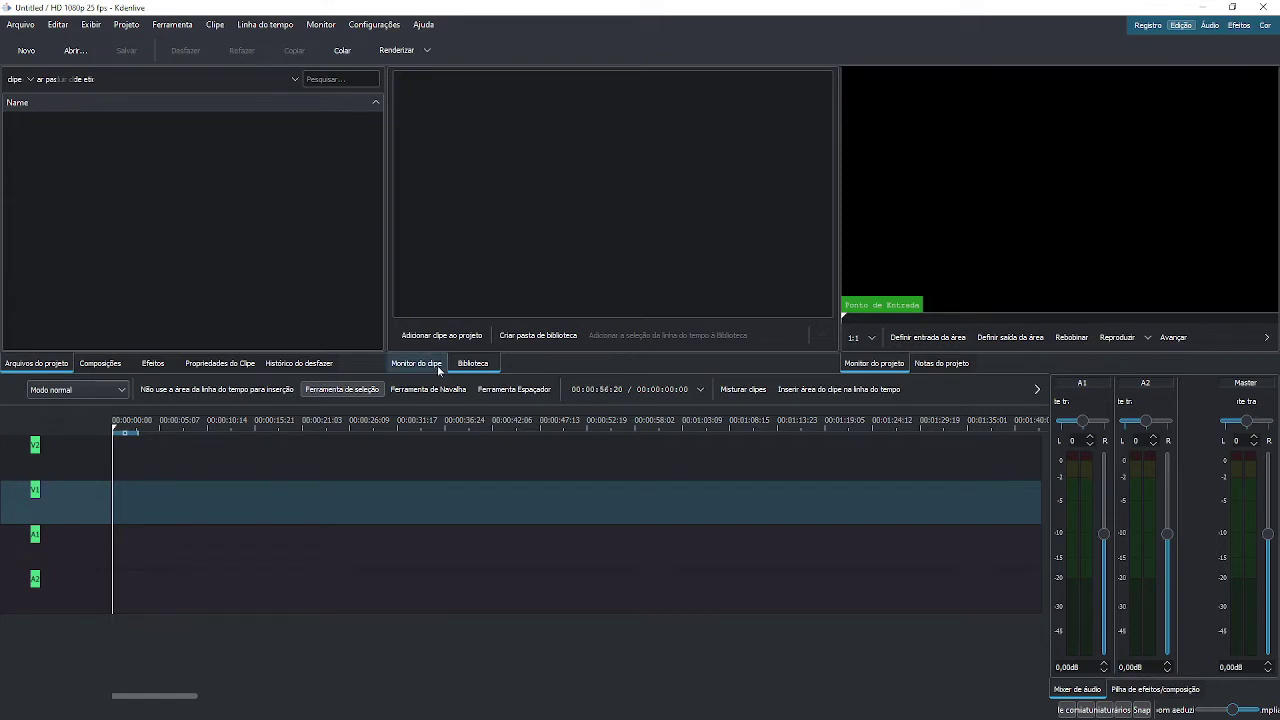
click(438, 368)
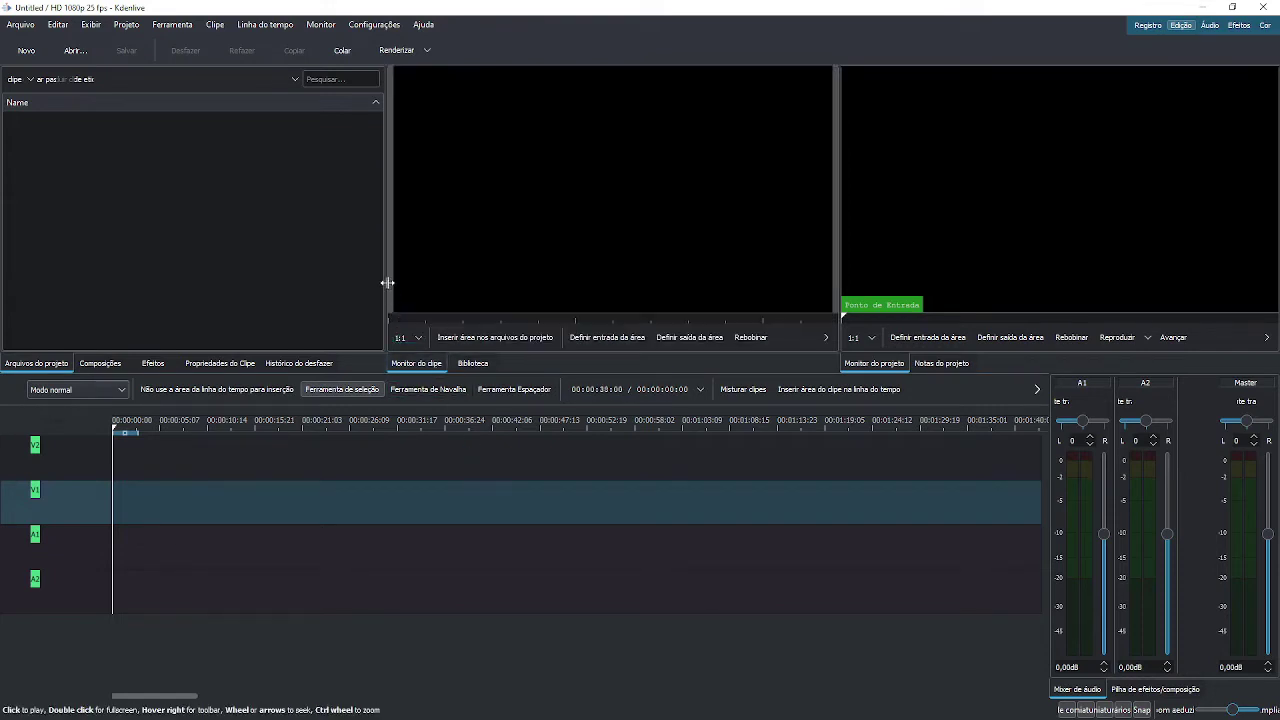
- Resize the layout so the project files area and clip monitor are slightly narrower and the monitors are taller above the timeline
mouse_move(386, 271)
mouse_down()
mouse_move(495, 282)
mouse_move(347, 288)
mouse_move(374, 292)
mouse_up()
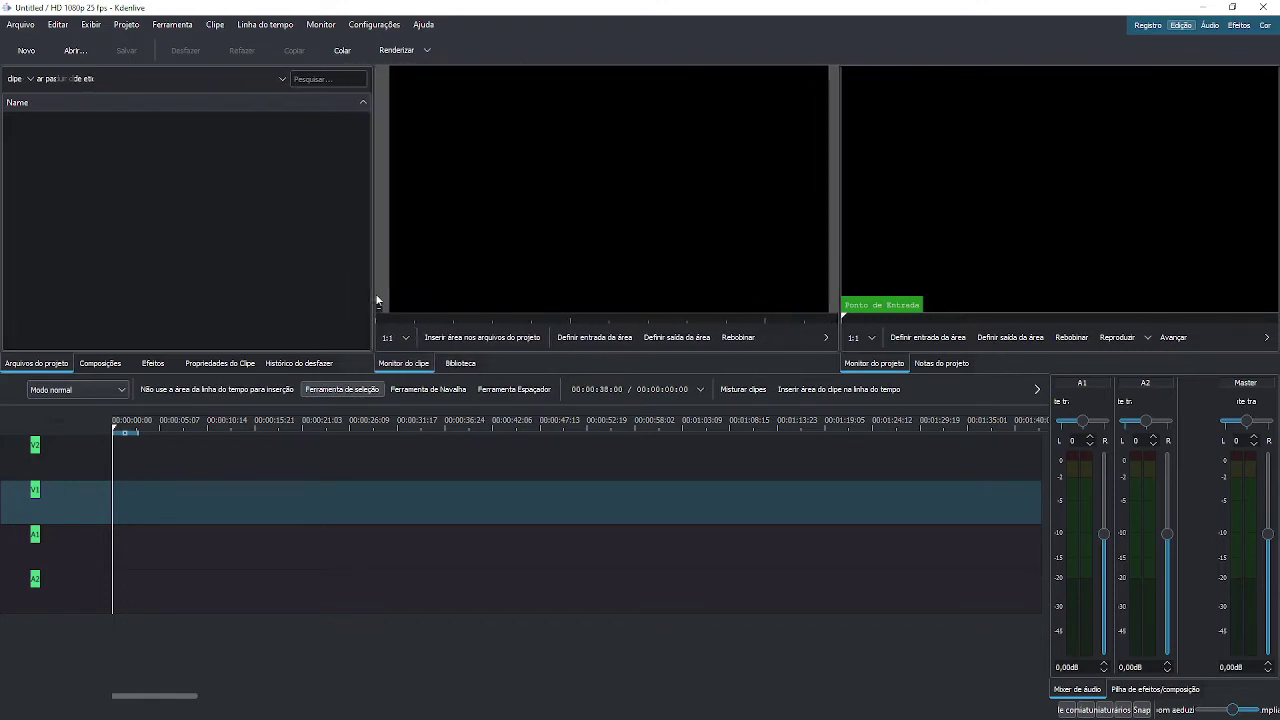
drag(837, 245, 623, 265)
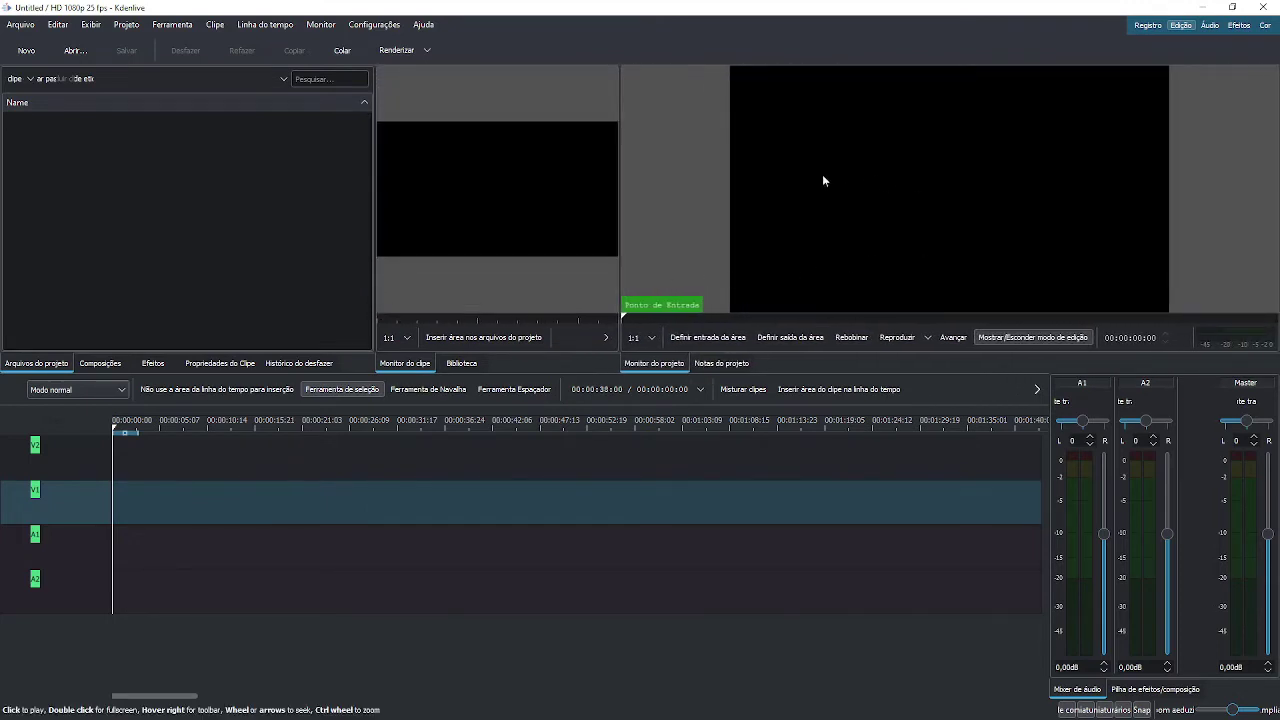
mouse_move(613, 270)
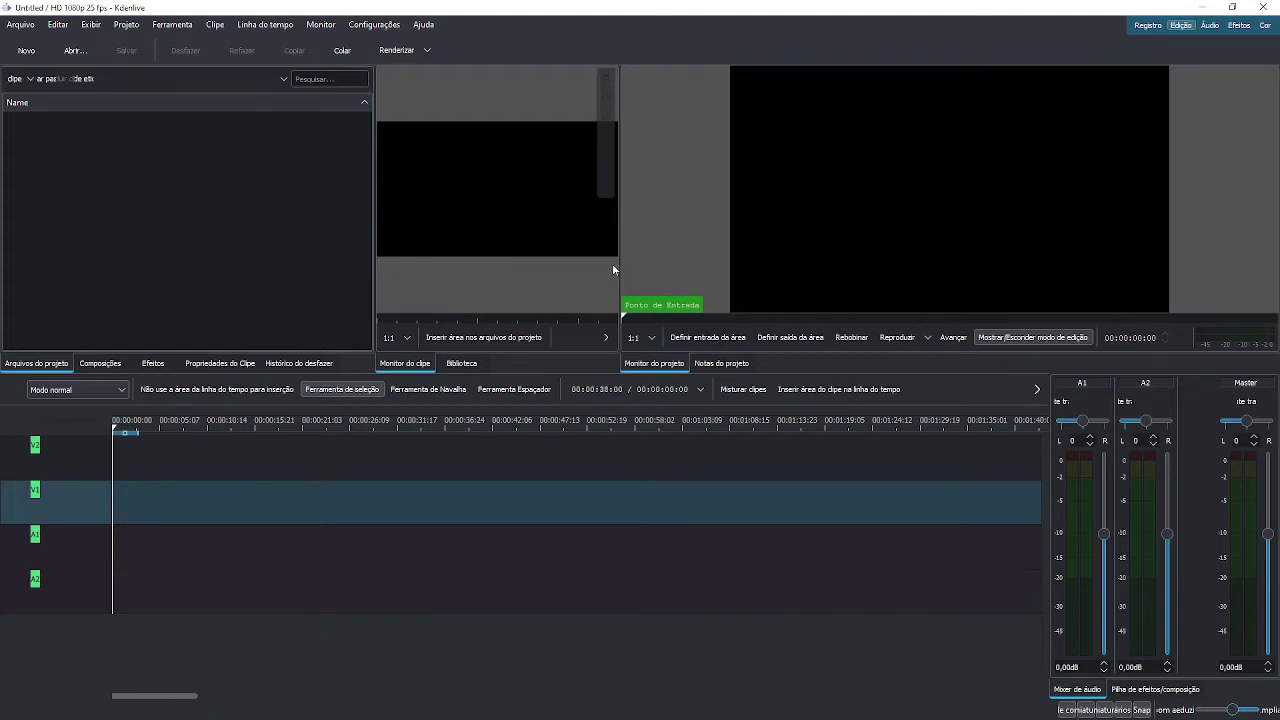
drag(620, 268, 780, 277)
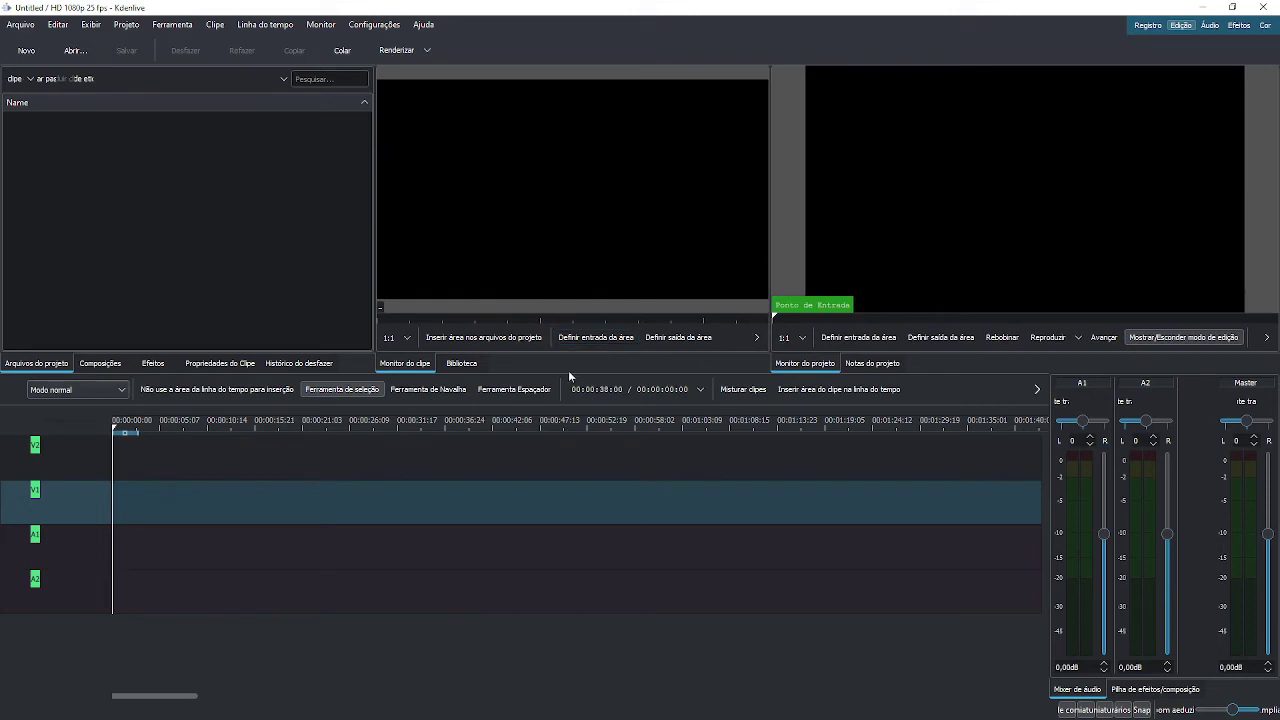
drag(554, 372, 582, 270)
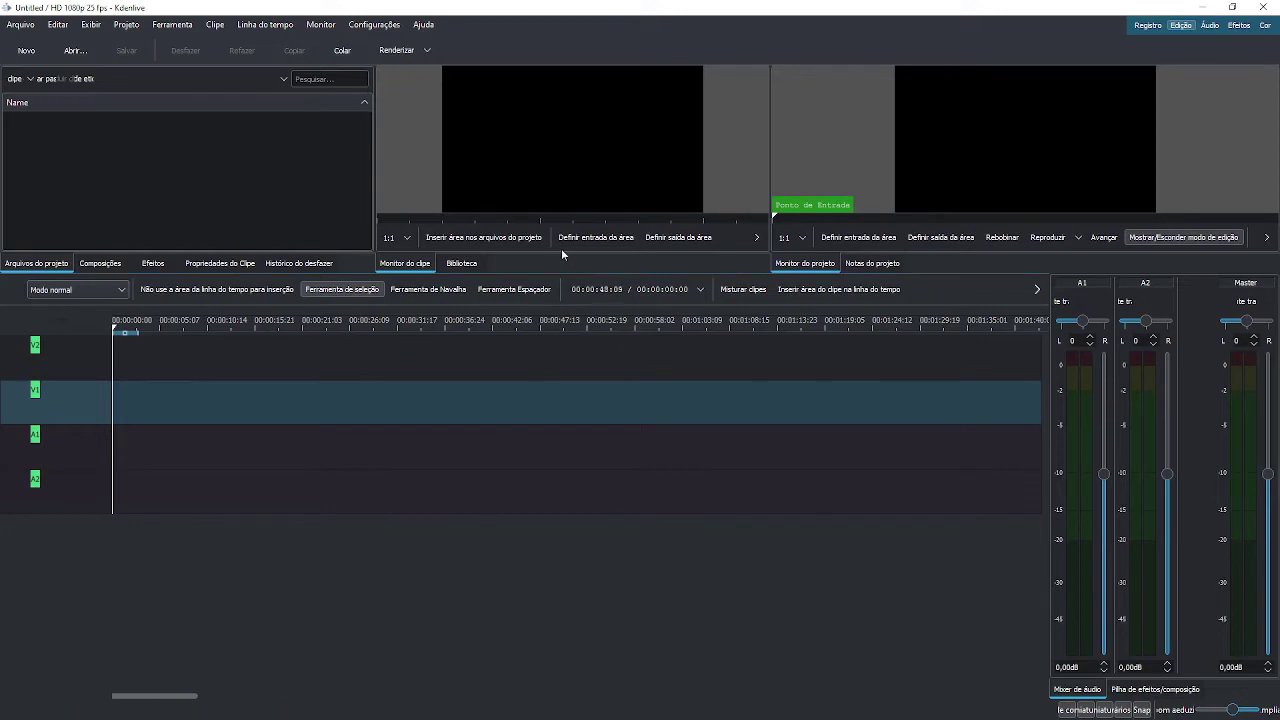
drag(576, 278, 570, 451)
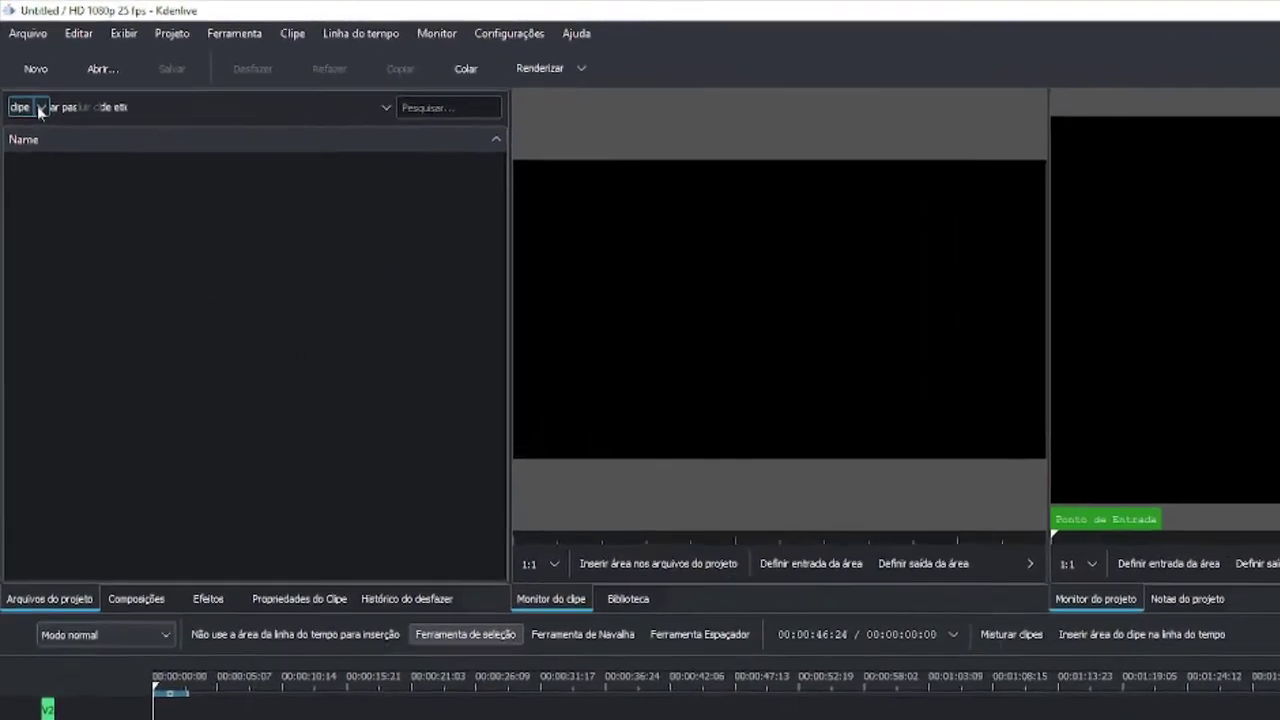
- Import captura-01.mp4 from the arquivos folder and switch the project to the HD 720p 30 fps clip profile
click(30, 80)
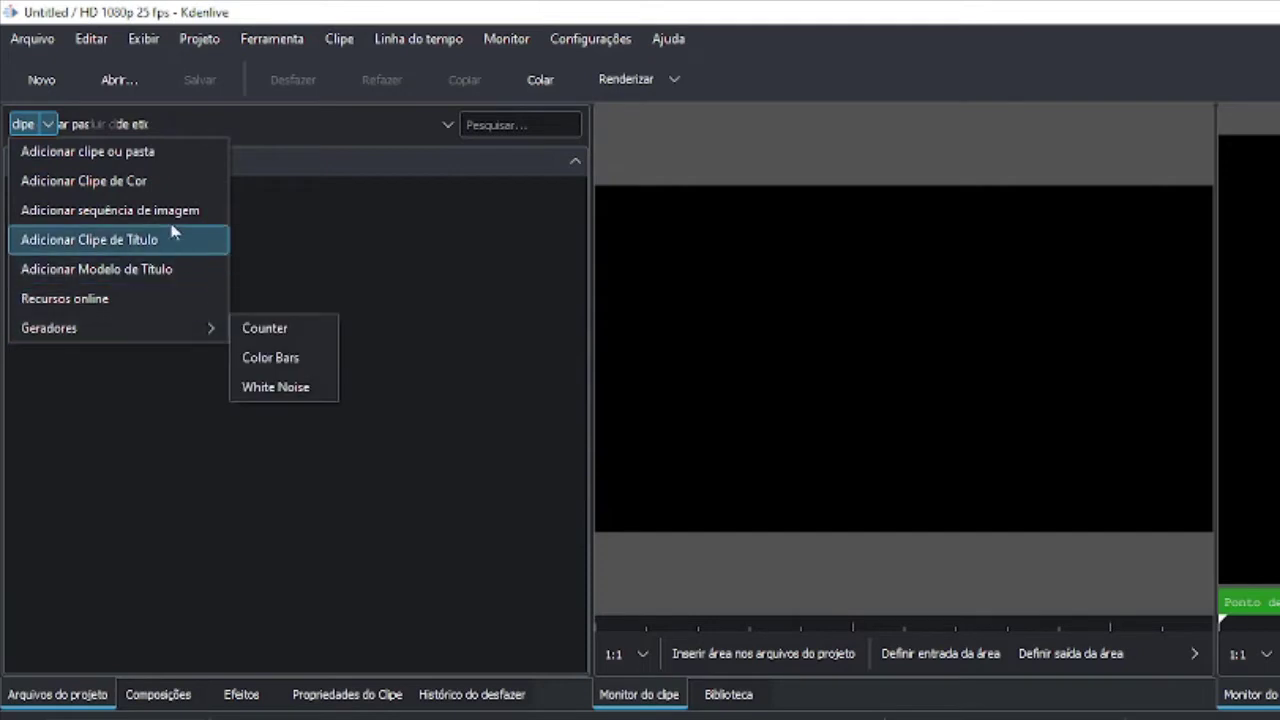
click(150, 152)
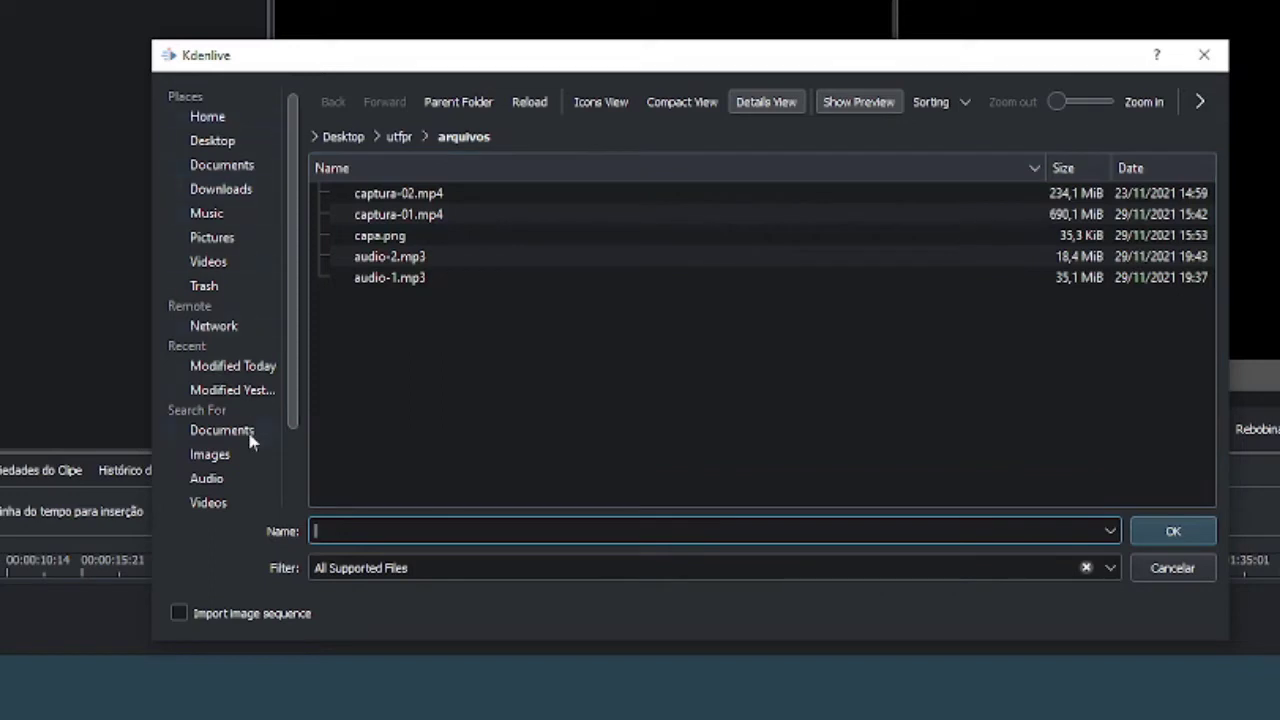
click(422, 222)
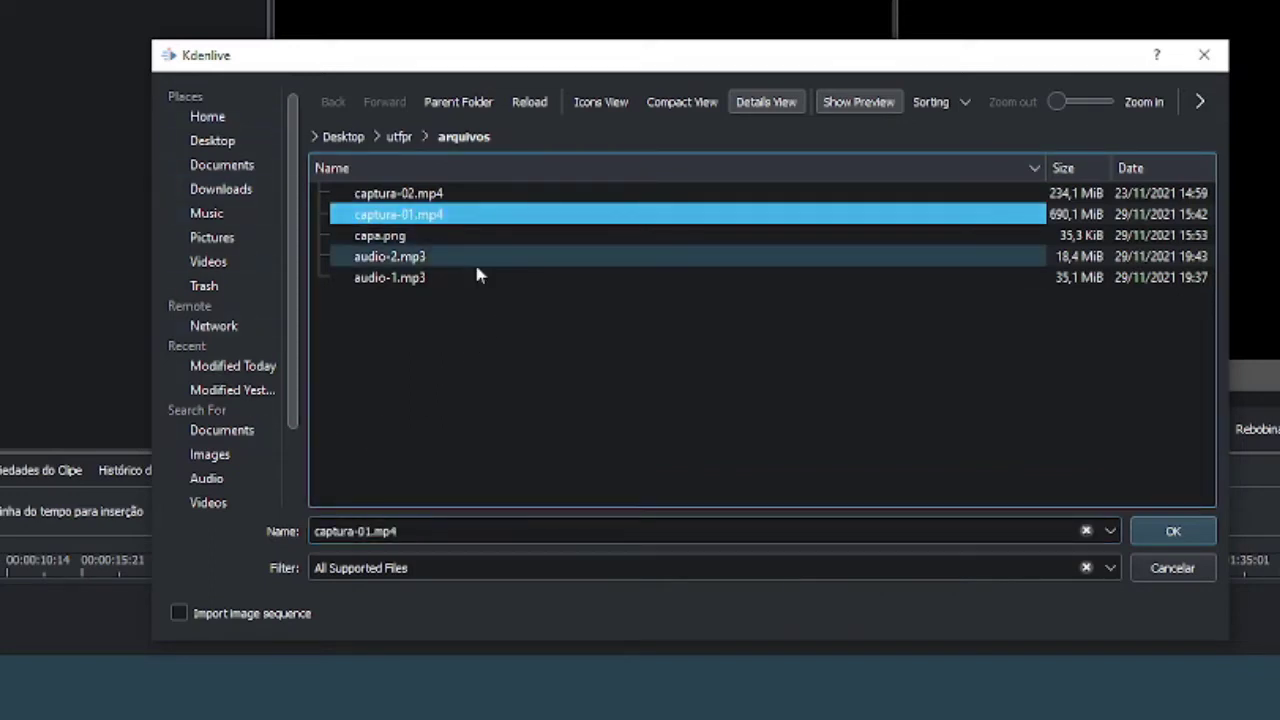
click(1172, 531)
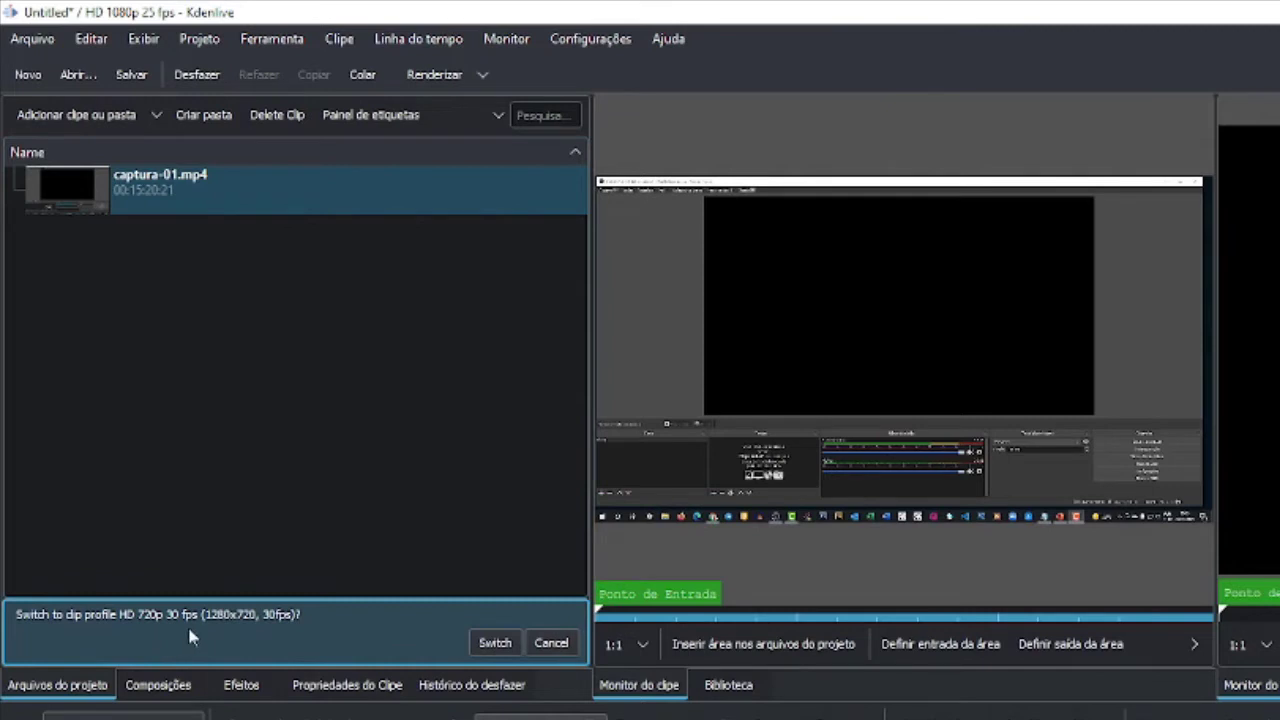
click(494, 642)
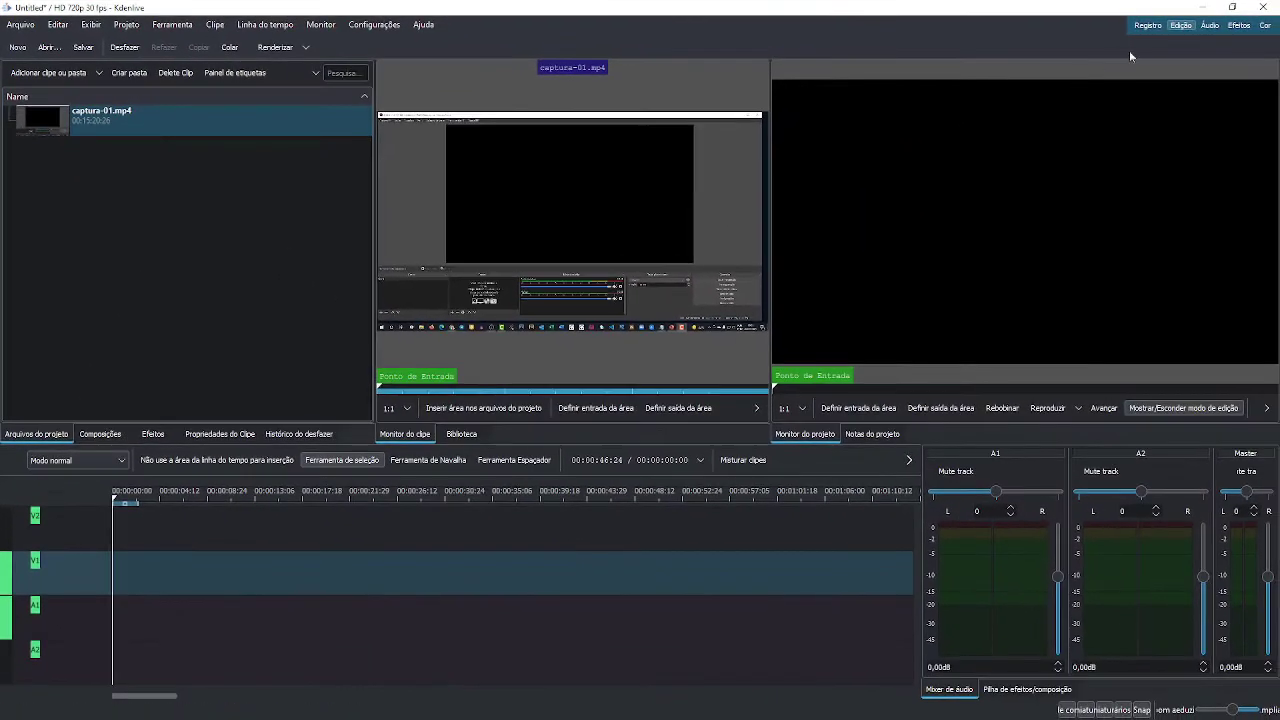
- Restore the editor window beside the file explorer and add captura-02.mp4 from the arquivos folder to the project files
click(1232, 8)
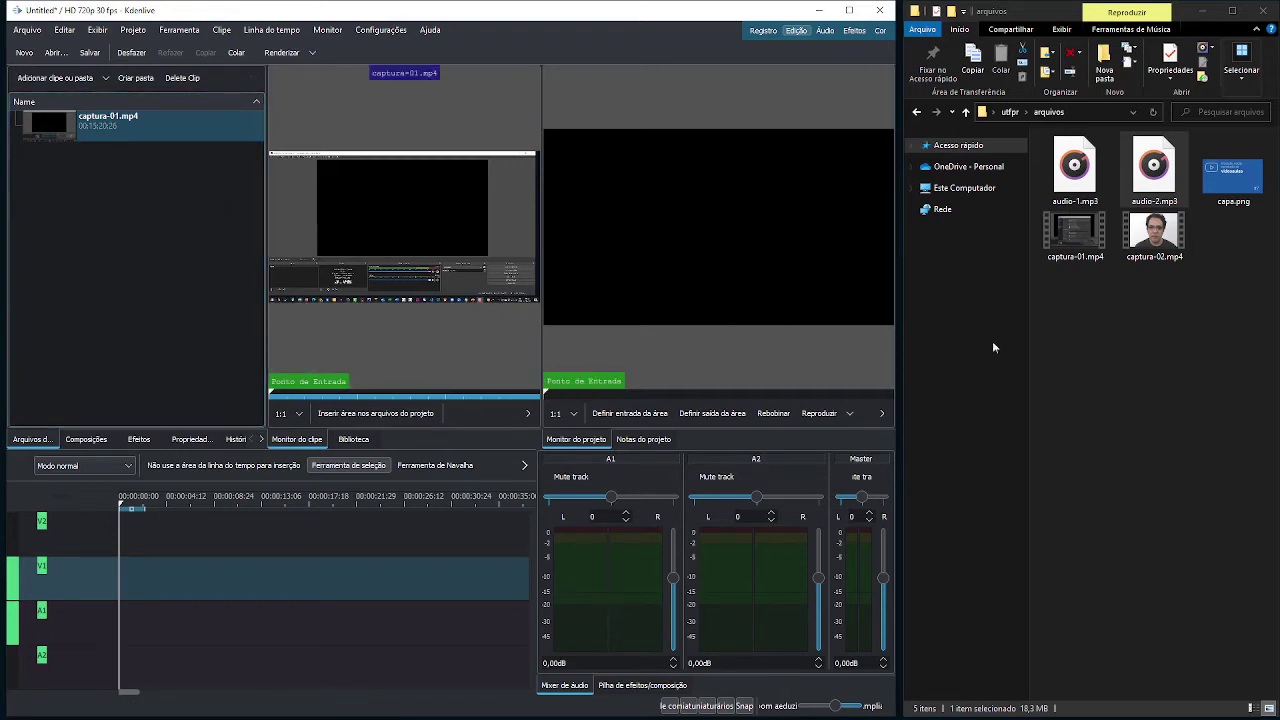
drag(1153, 235, 146, 257)
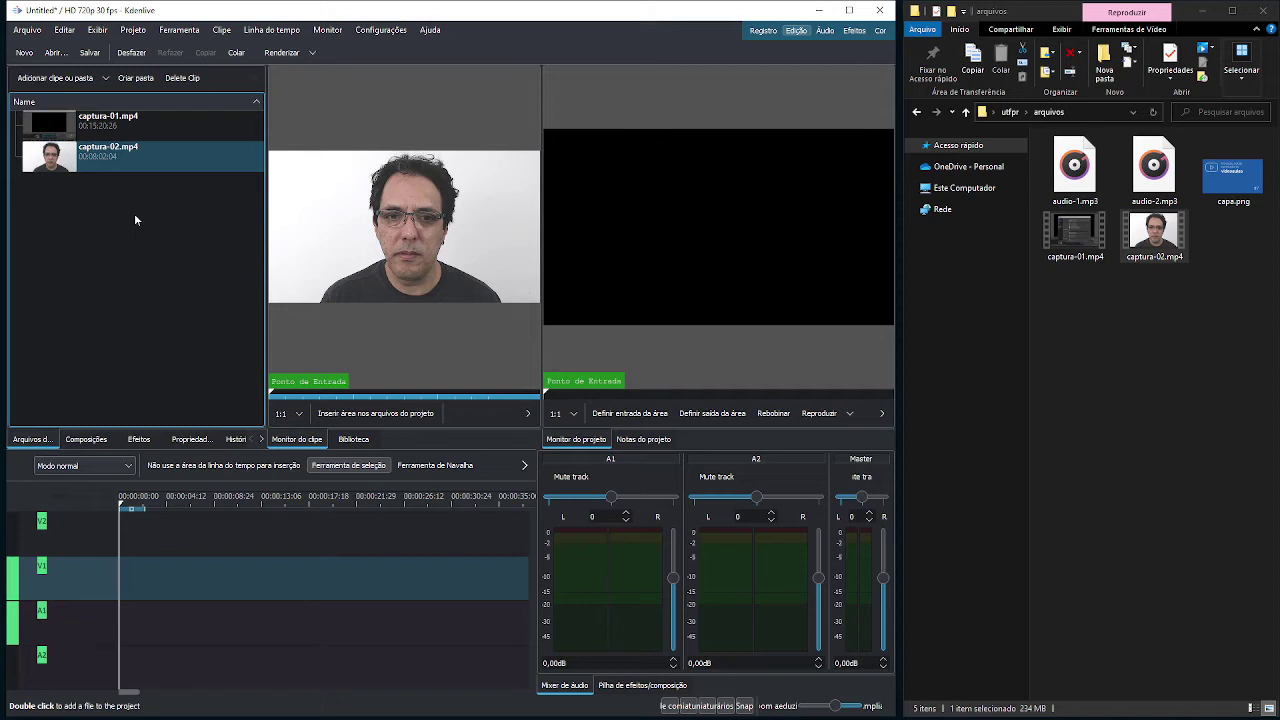
- Add audio-1.mp3, audio-2.mp3 and capa.png from the arquivos folder to the project files and maximize the editor window
click(1088, 166)
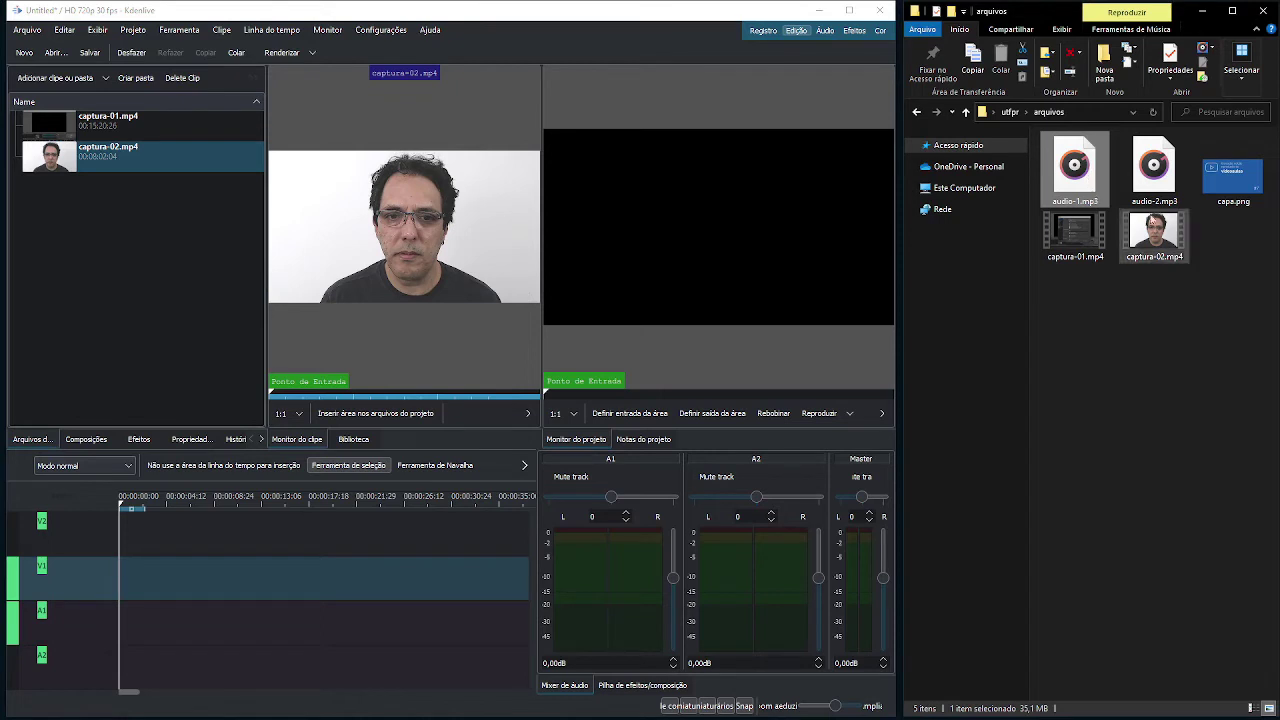
ctrl+click(1165, 180)
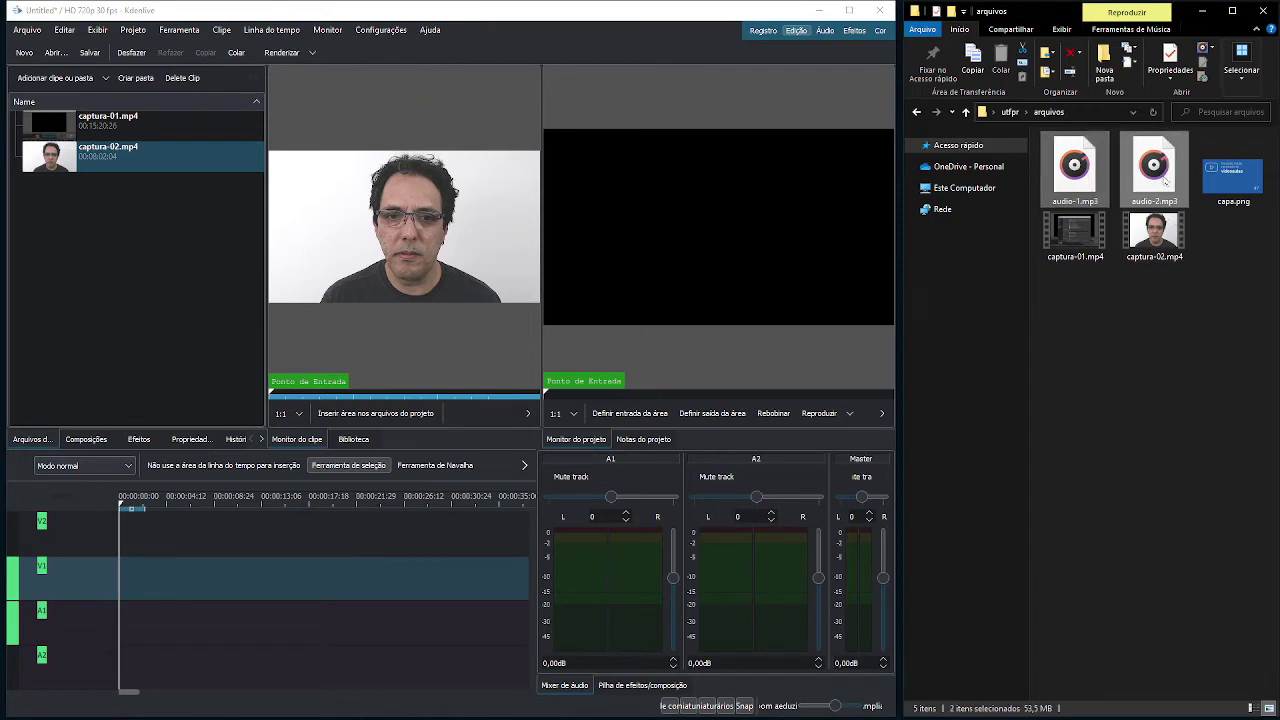
drag(1165, 180, 151, 277)
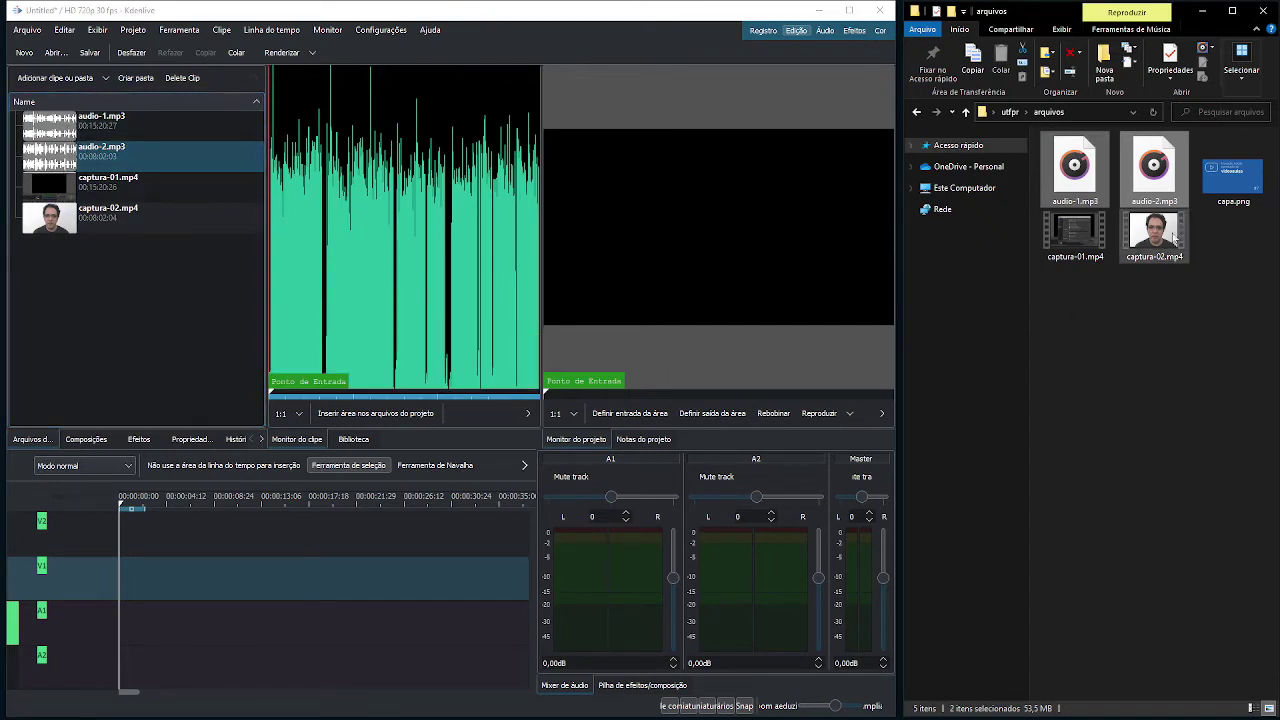
drag(1222, 192, 121, 331)
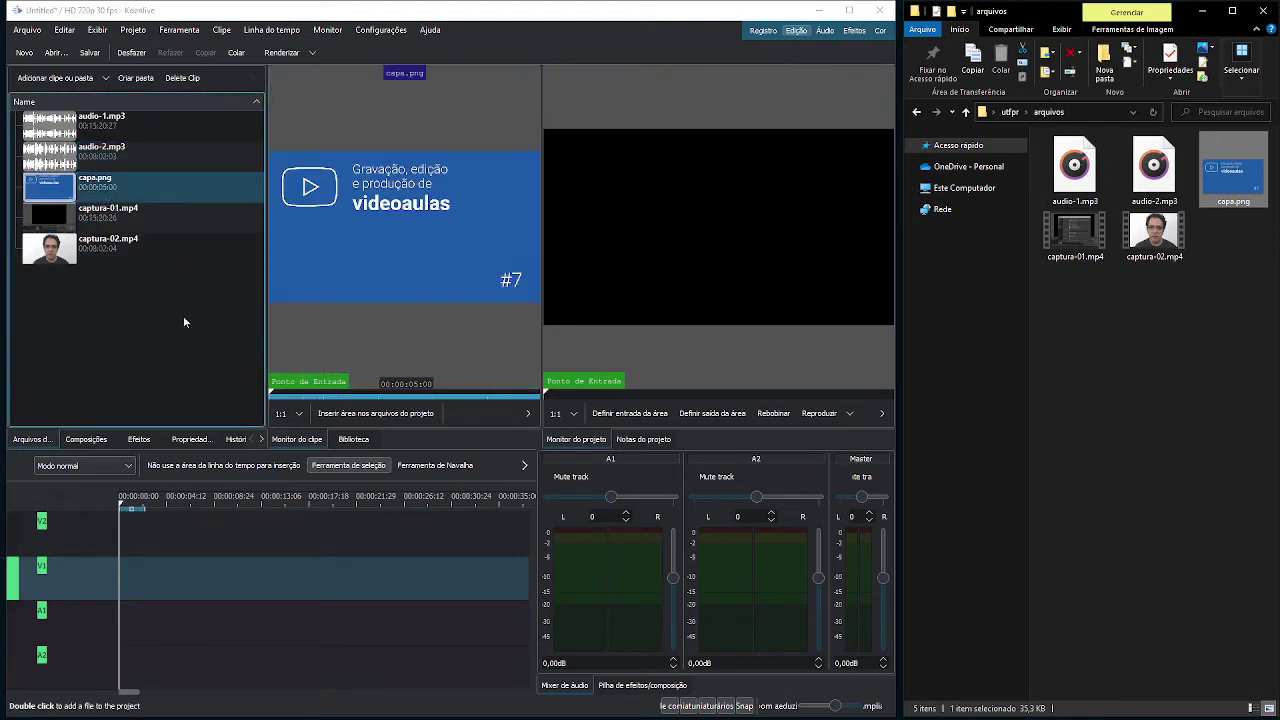
click(849, 10)
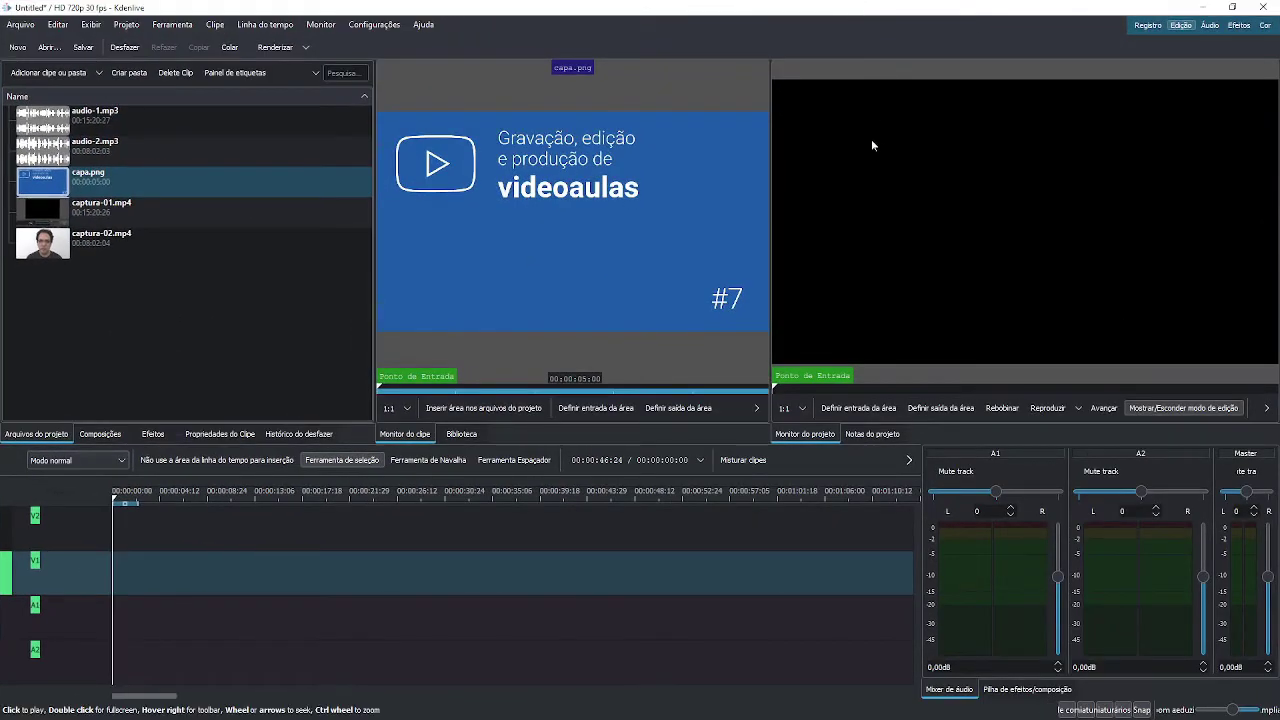
- Preview the imported image, video and audio files one after another in the clip monitor and clear the selection
click(100, 186)
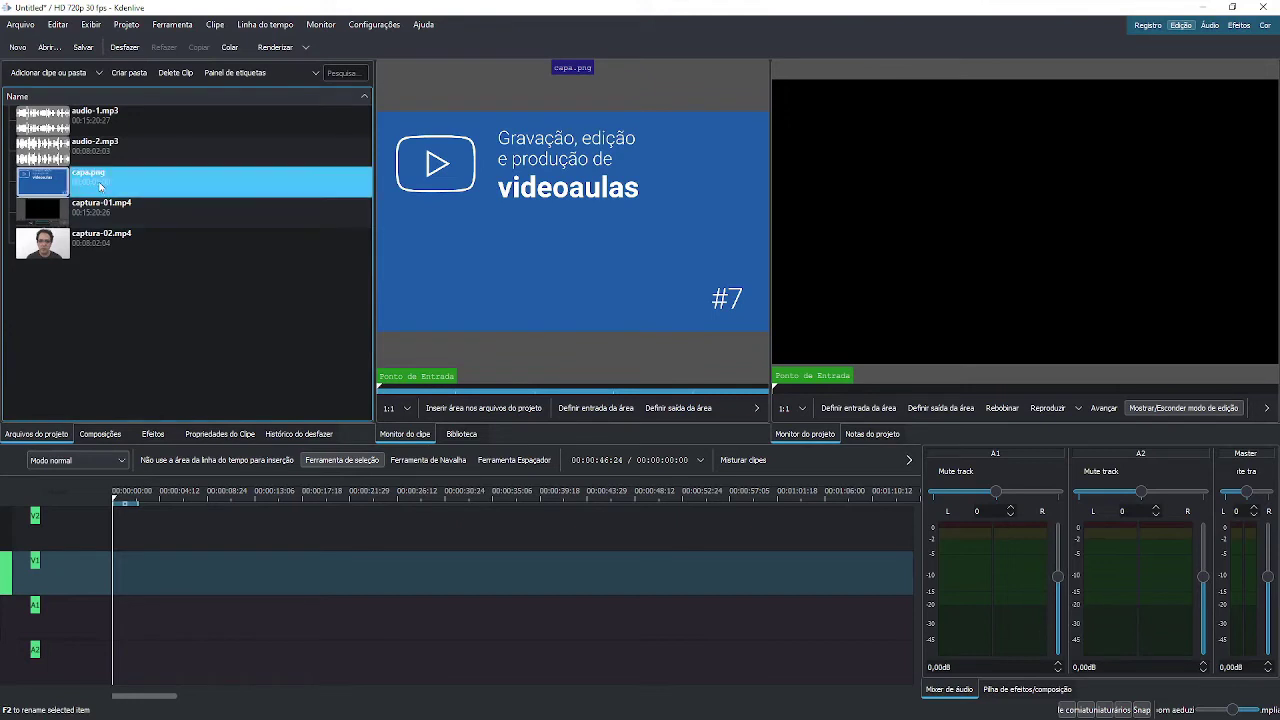
click(112, 210)
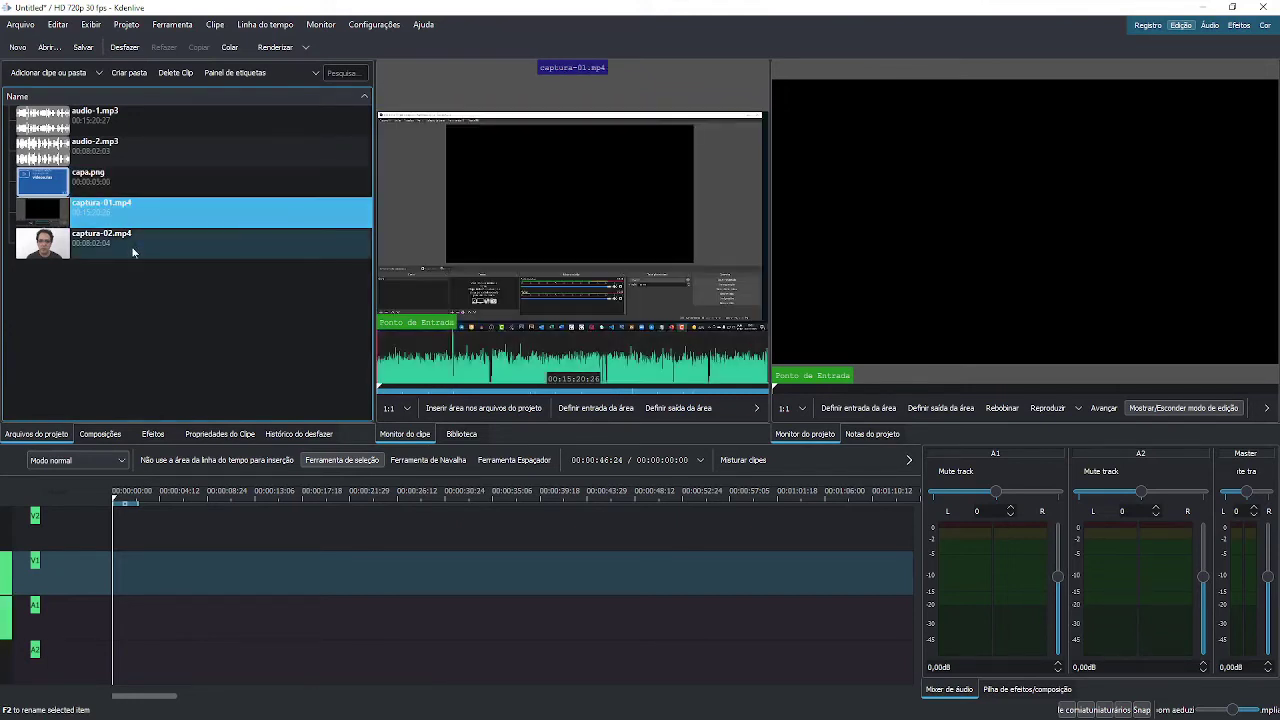
click(132, 250)
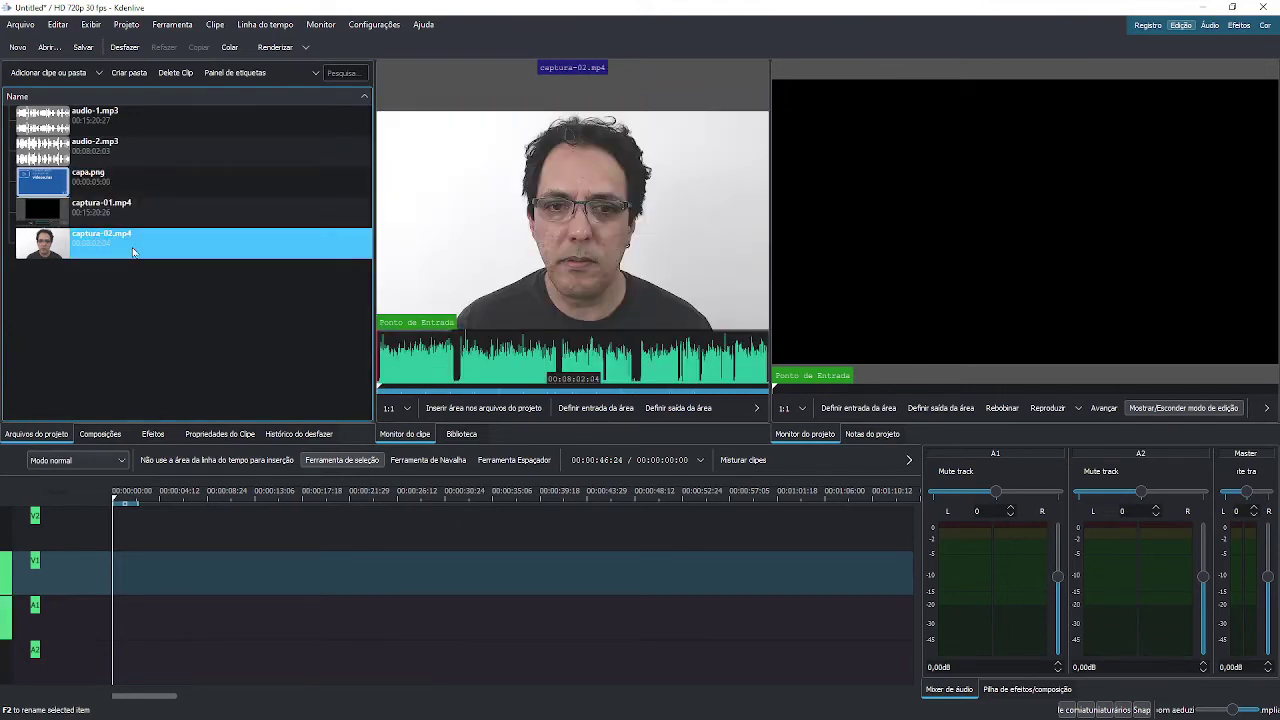
click(108, 114)
click(110, 150)
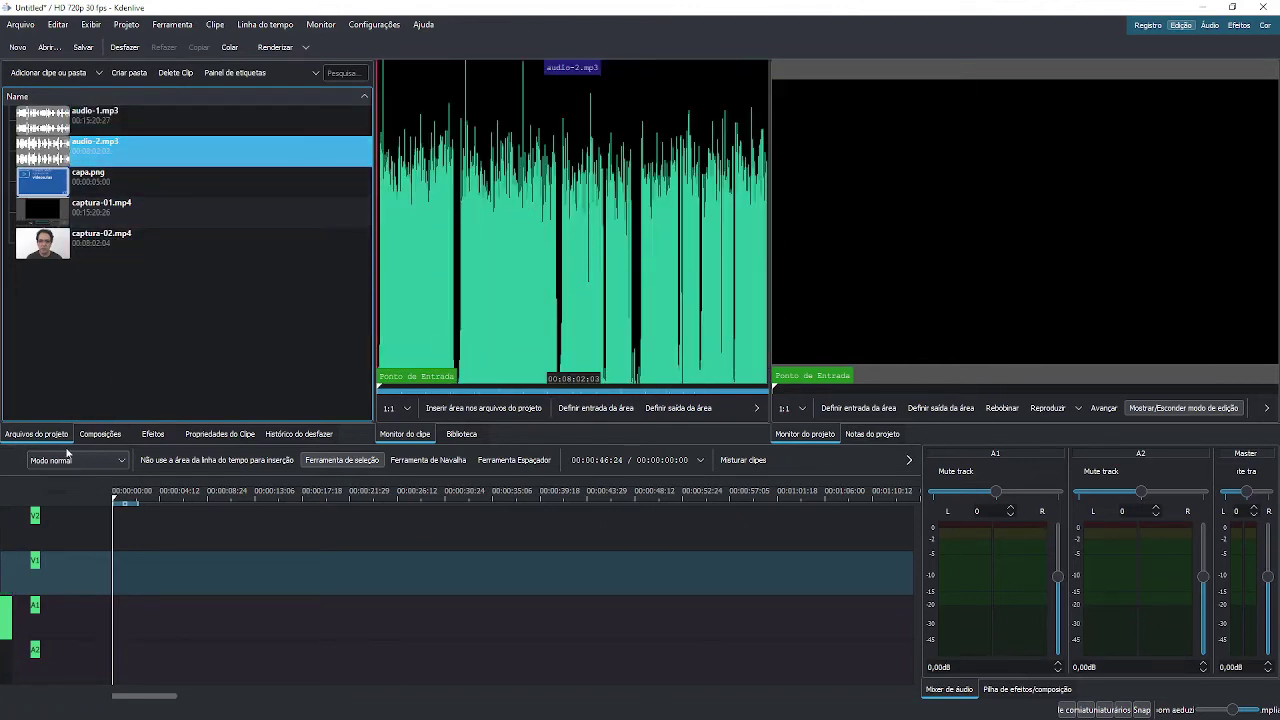
click(160, 313)
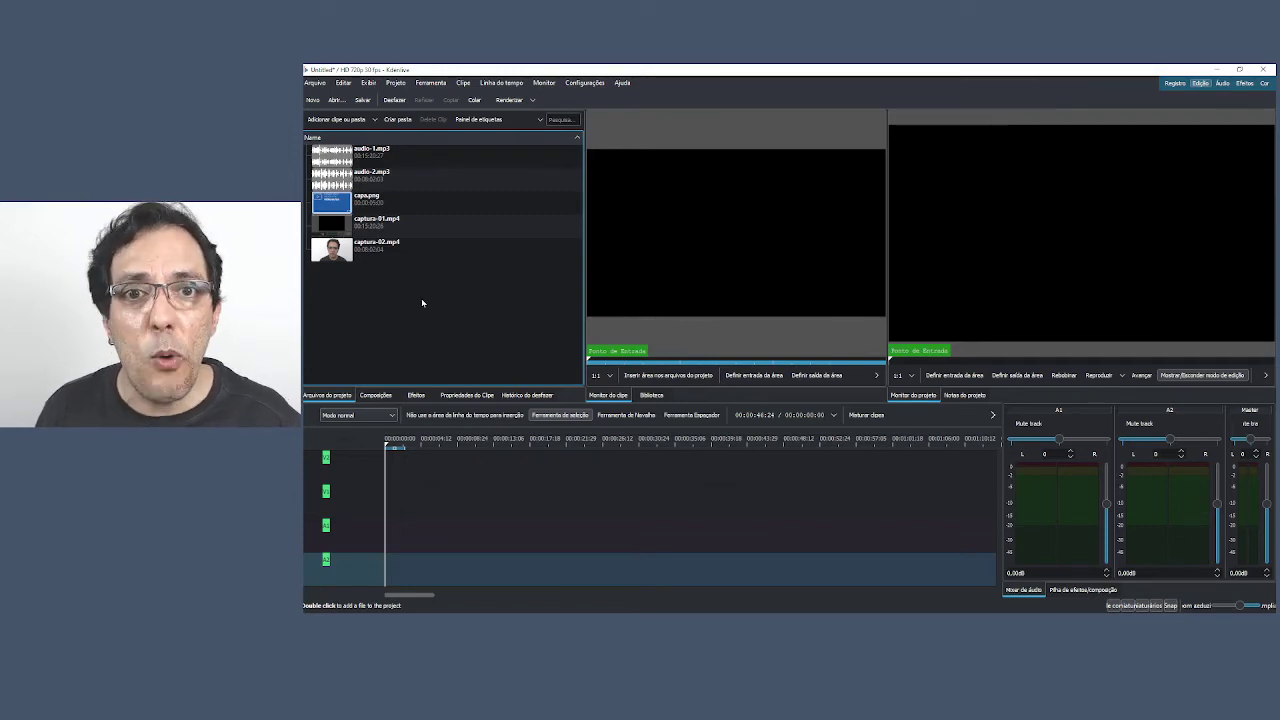
key(alt)
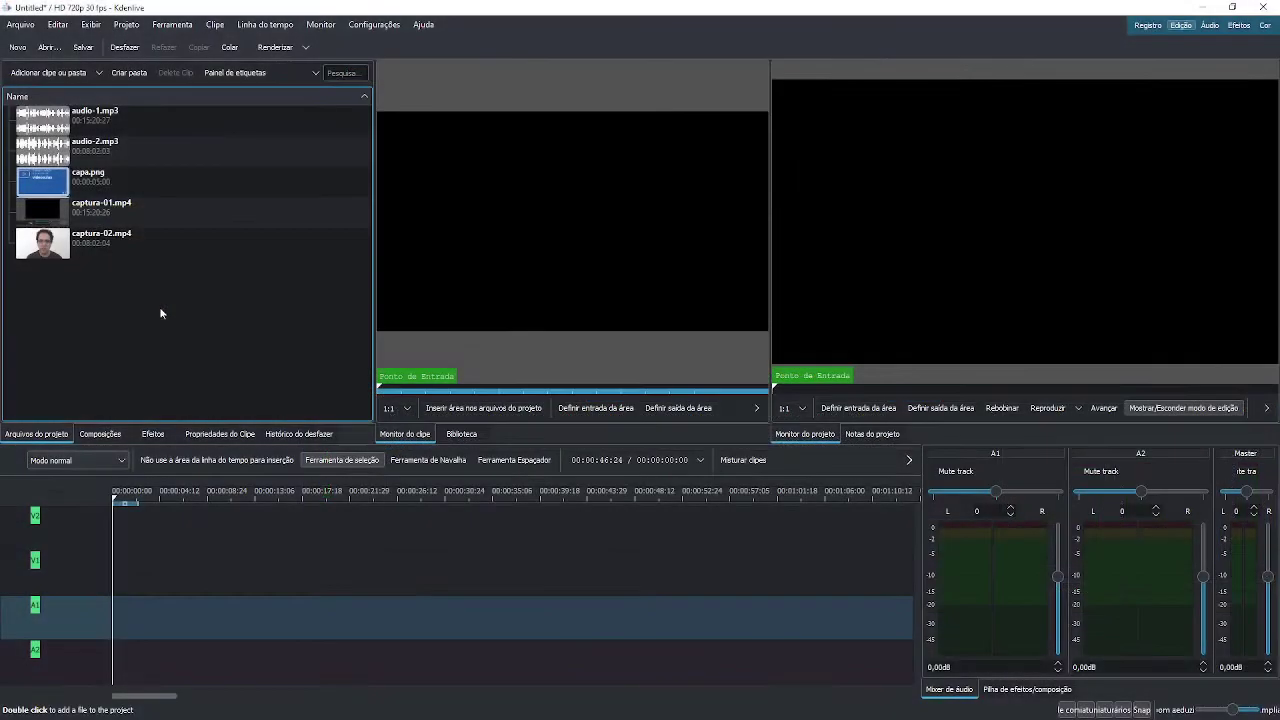
click(1231, 8)
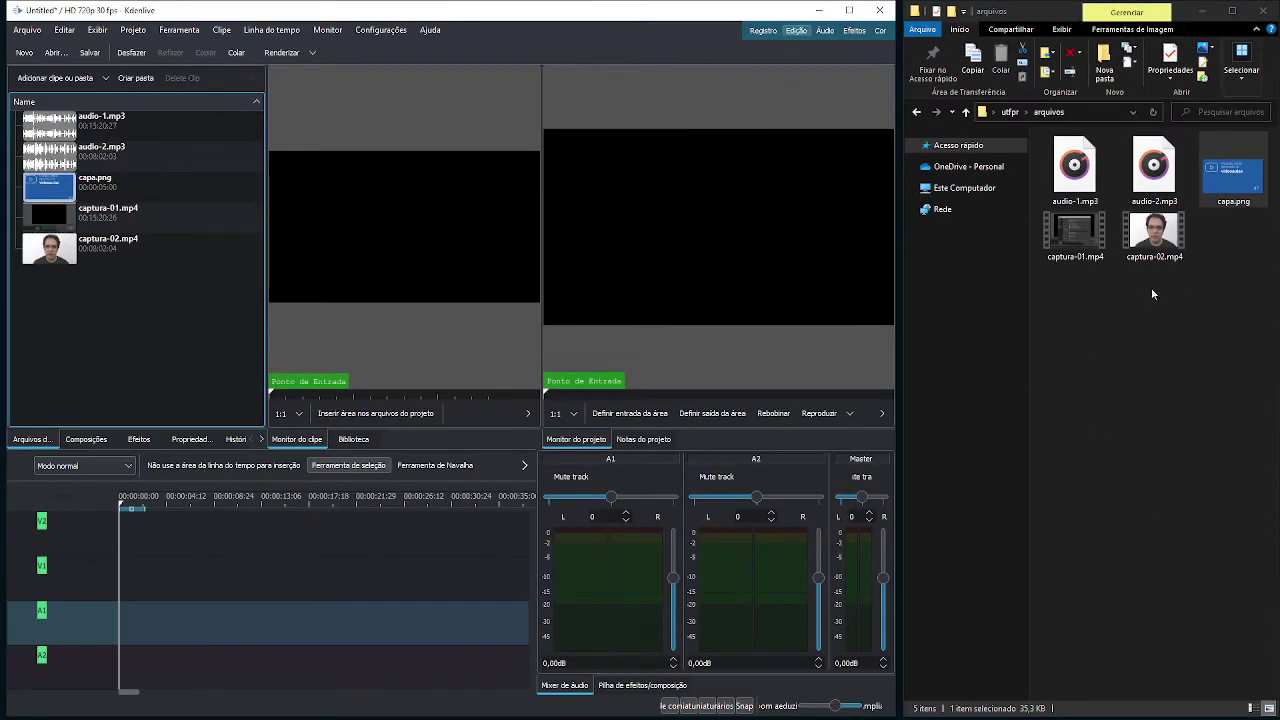
click(851, 10)
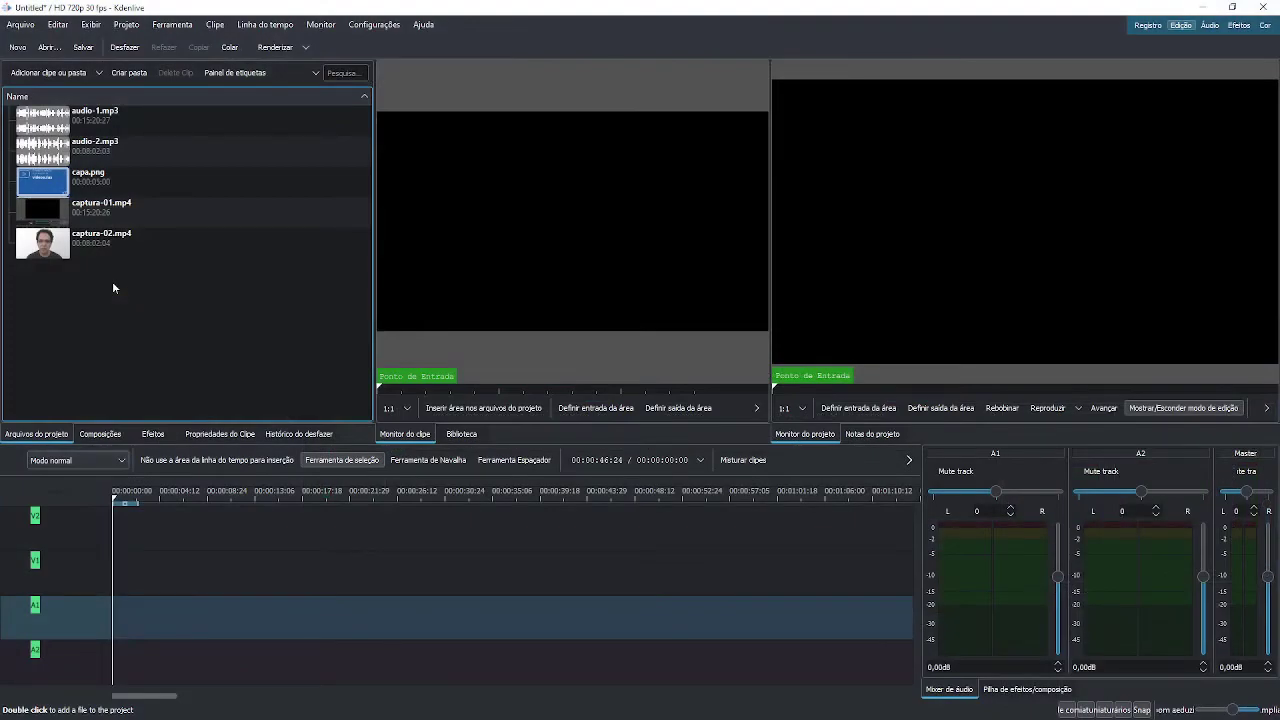
- Place captura-02.mp4 on tracks V1 and A1, aligned to the very start of the timeline
click(112, 245)
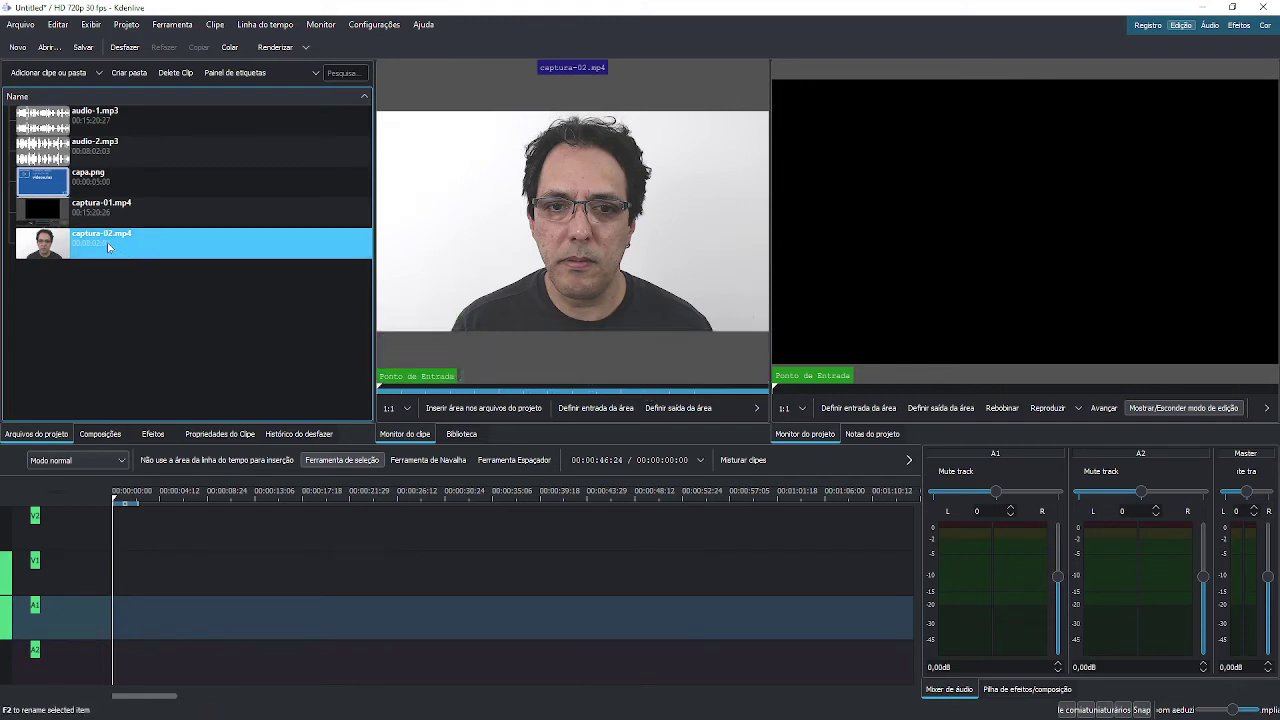
drag(110, 259, 126, 594)
drag(174, 552, 174, 552)
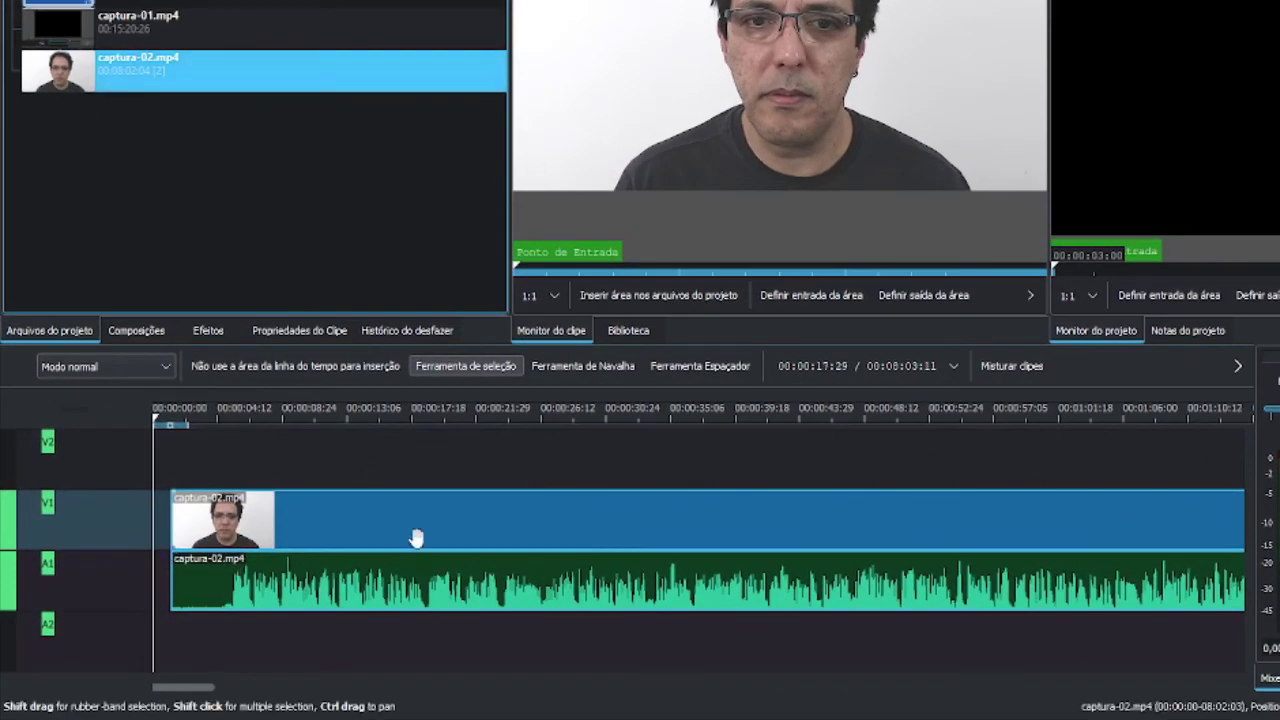
drag(416, 538, 349, 537)
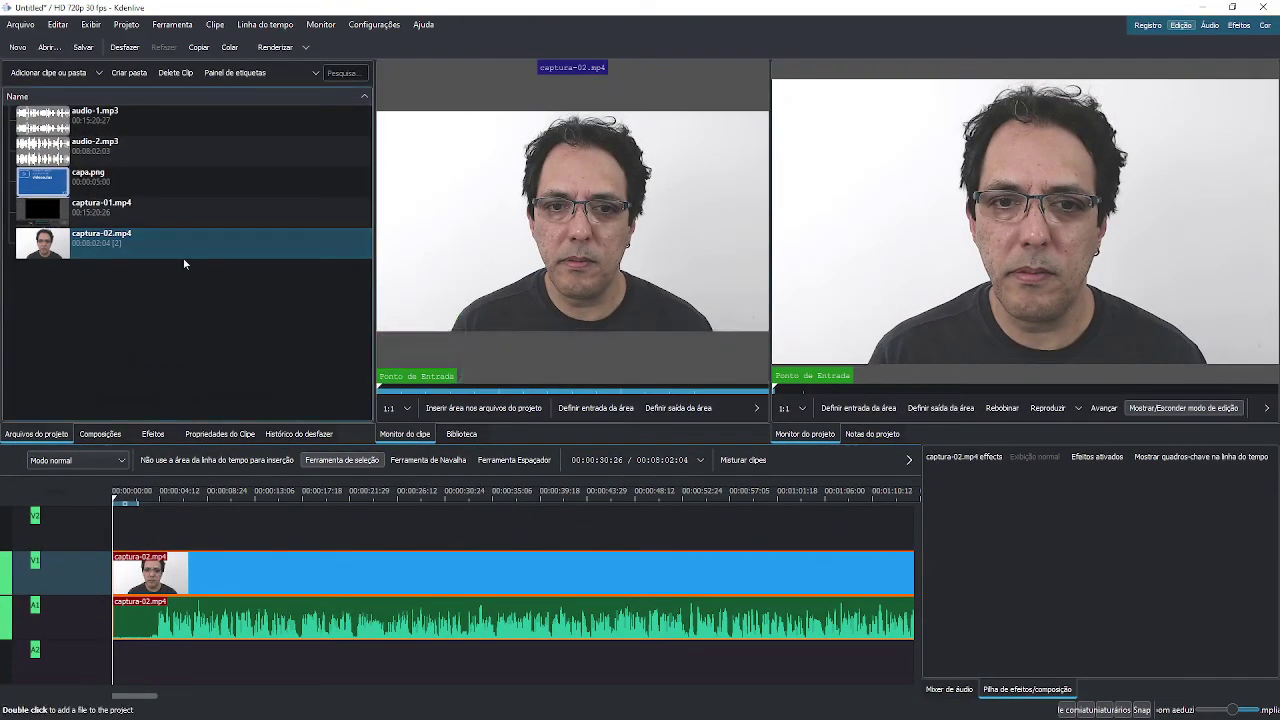
- Preview captura-01.mp4 in the clip monitor and scrub the timeline through the first minute of captura-02.mp4
click(140, 211)
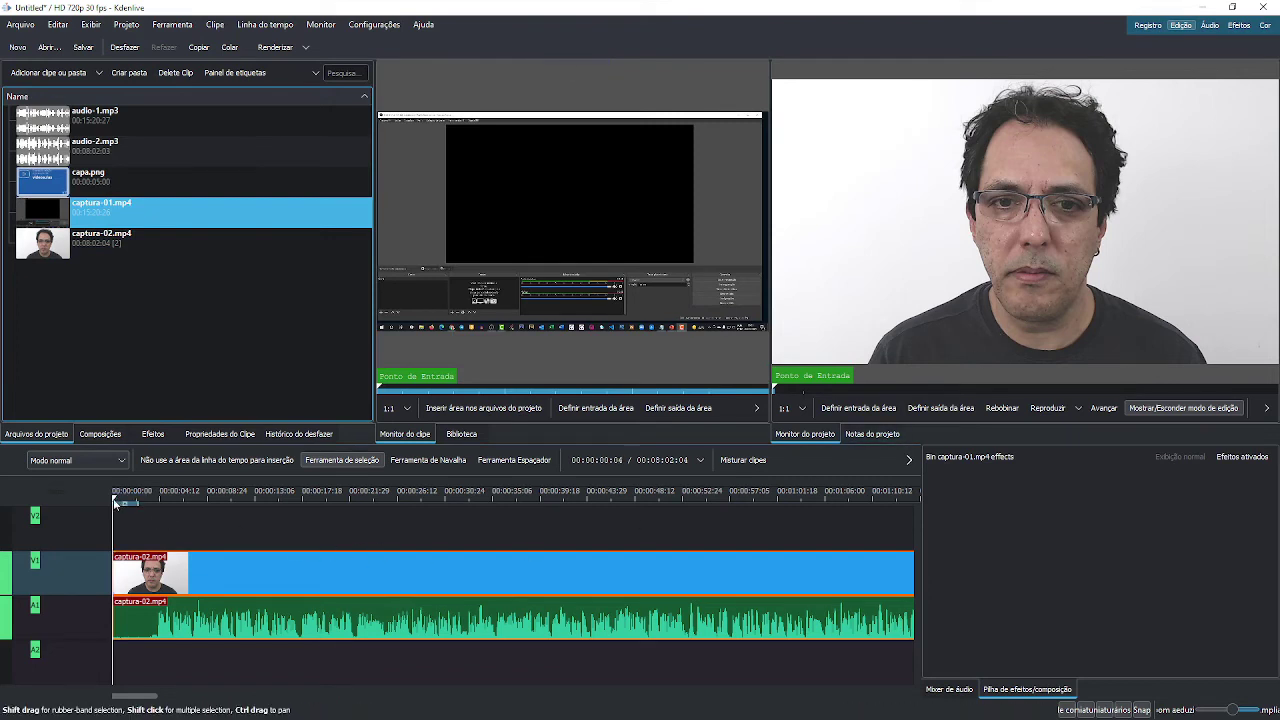
drag(115, 505, 510, 555)
drag(511, 505, 769, 541)
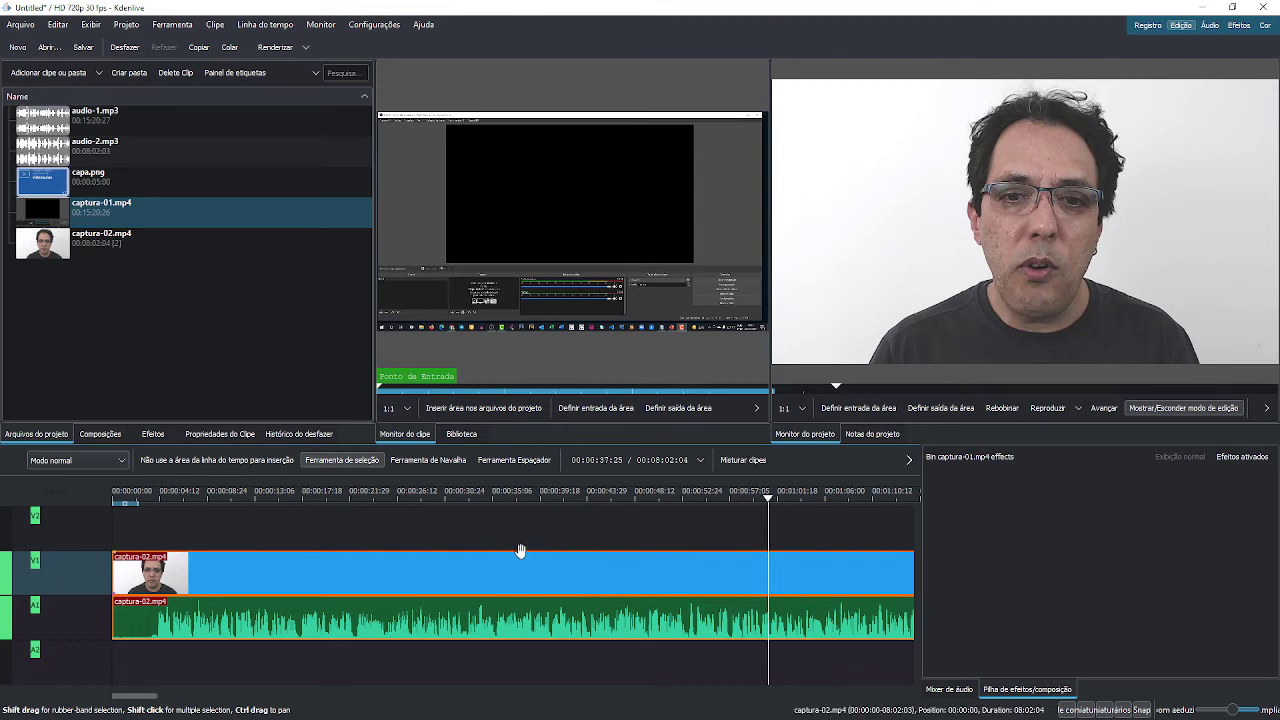
- Zoom the timeline out until all of captura-02.mp4 fits and check its frames at several later points
scroll(520, 551, down, 4)
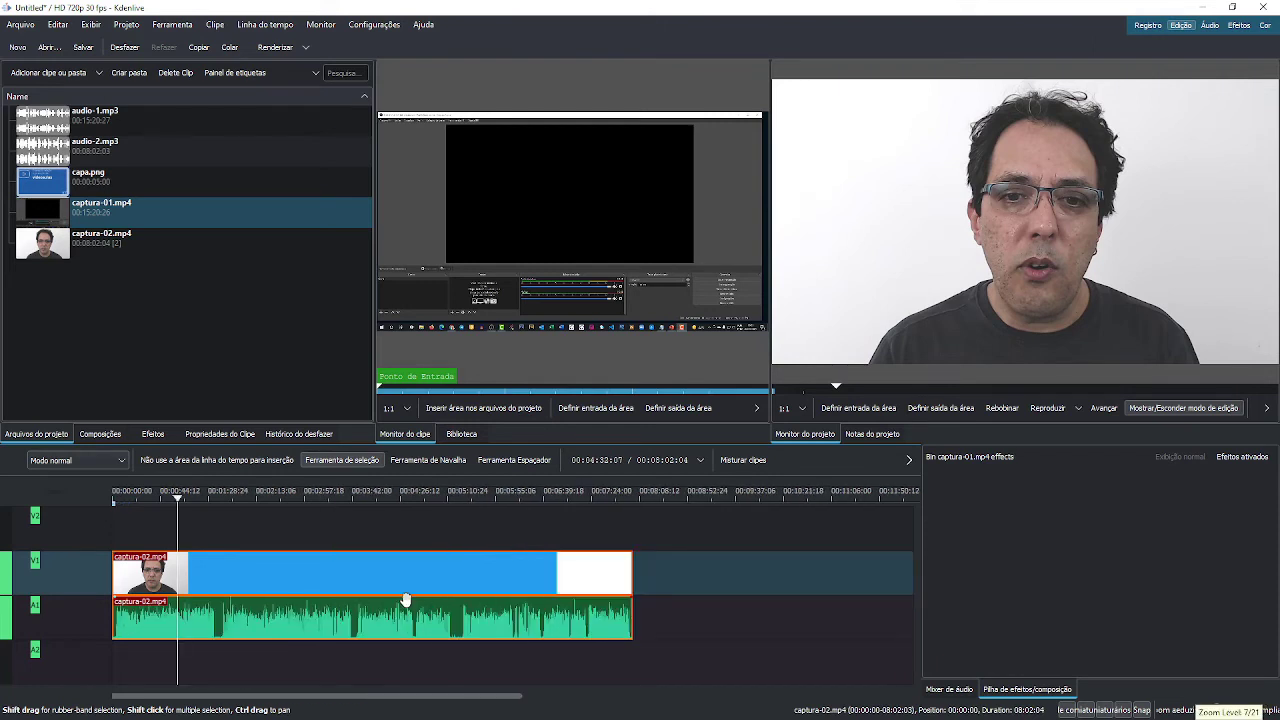
scroll(406, 600, up, 3)
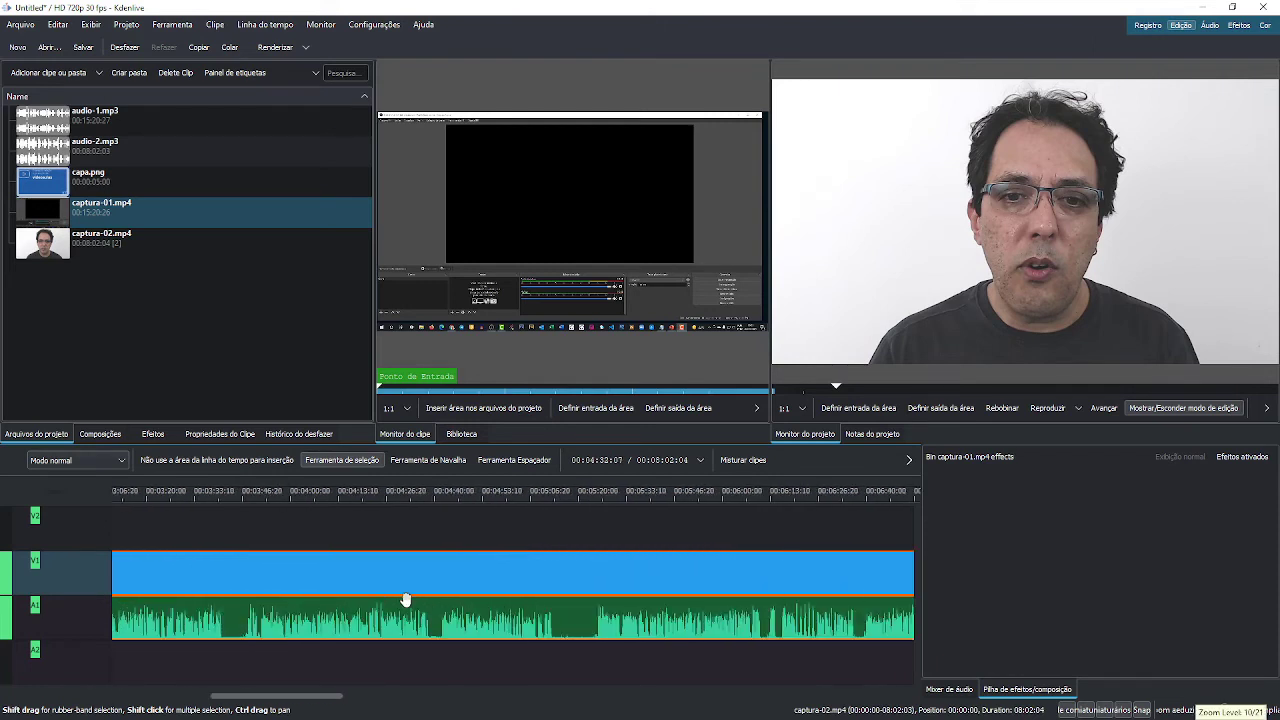
scroll(402, 603, down, 3)
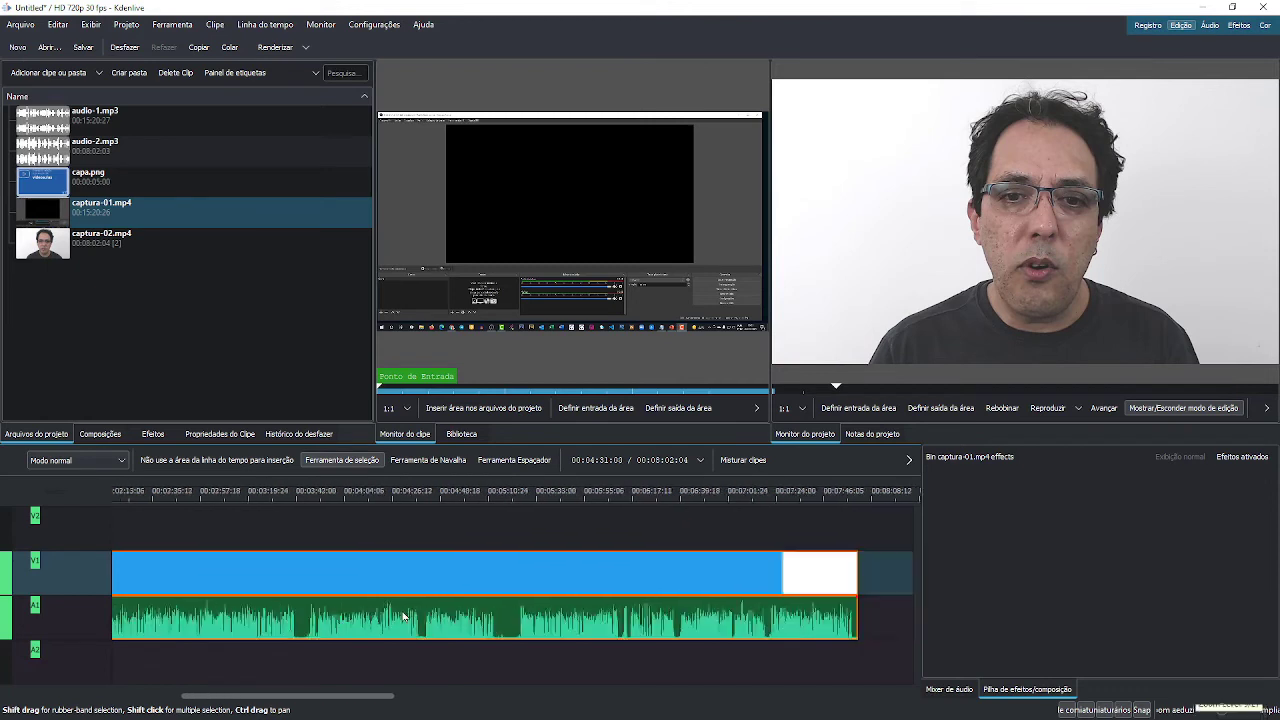
scroll(402, 618, down, 1)
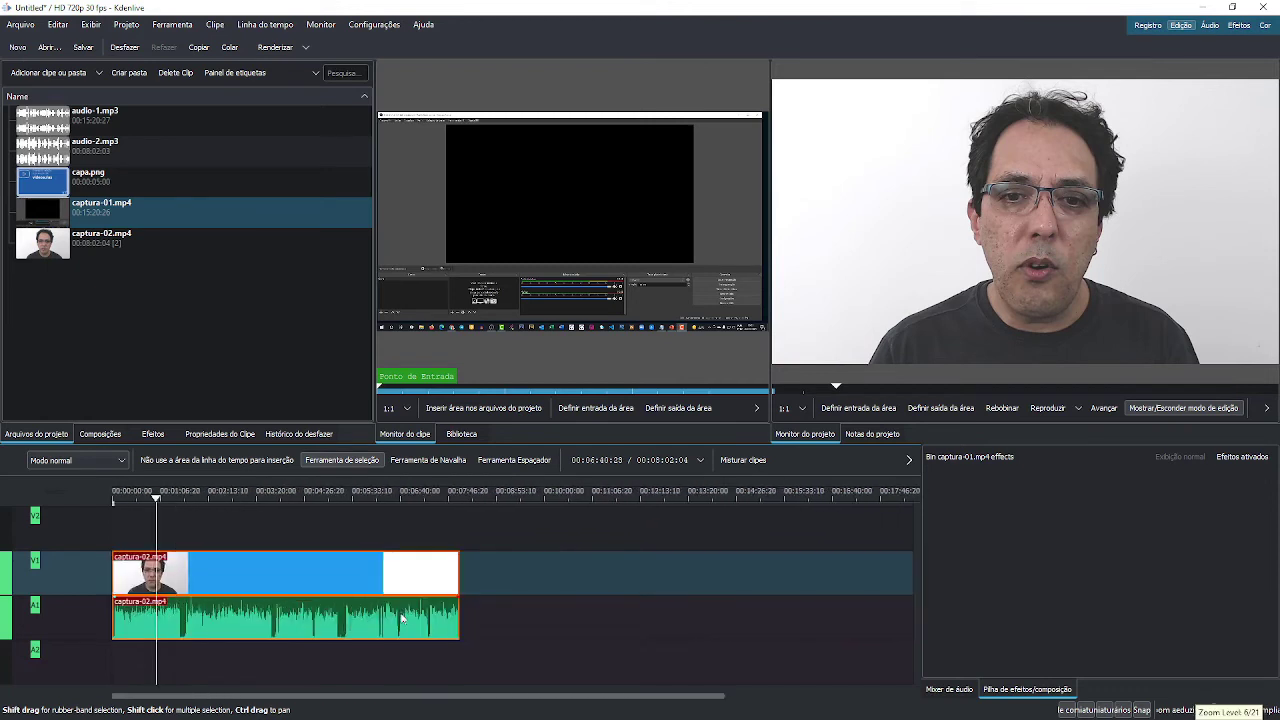
click(367, 503)
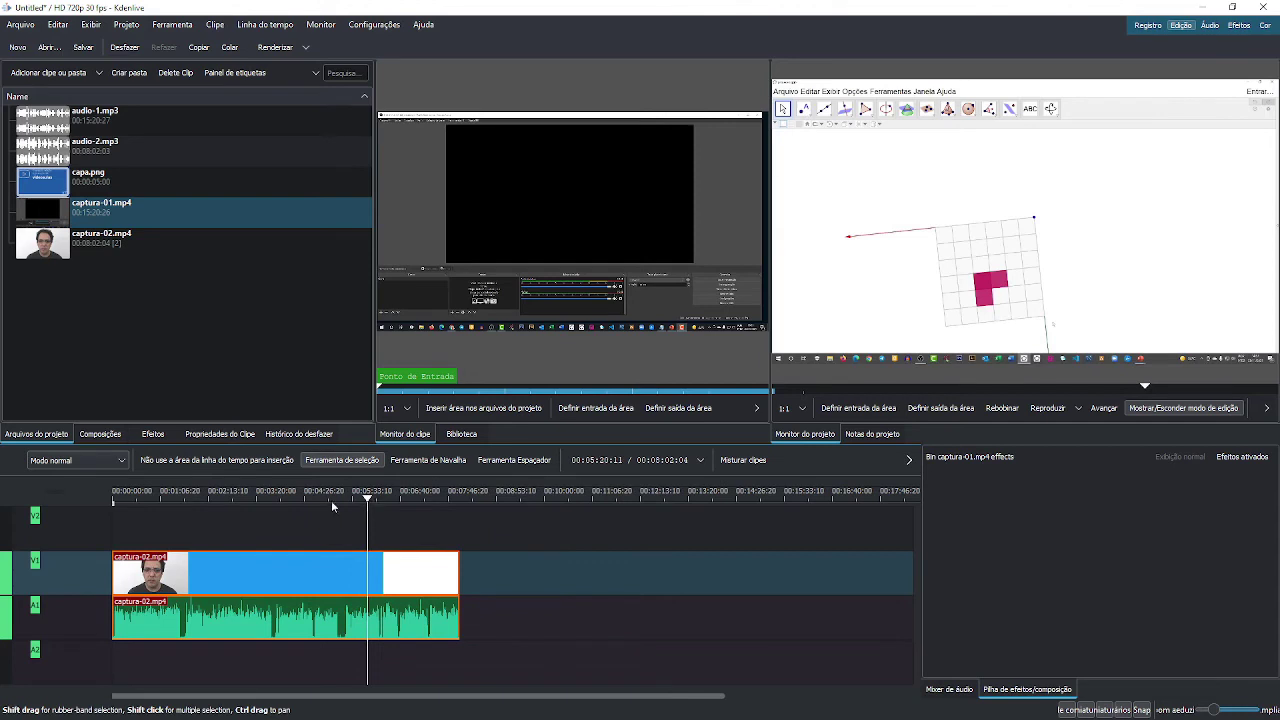
click(328, 503)
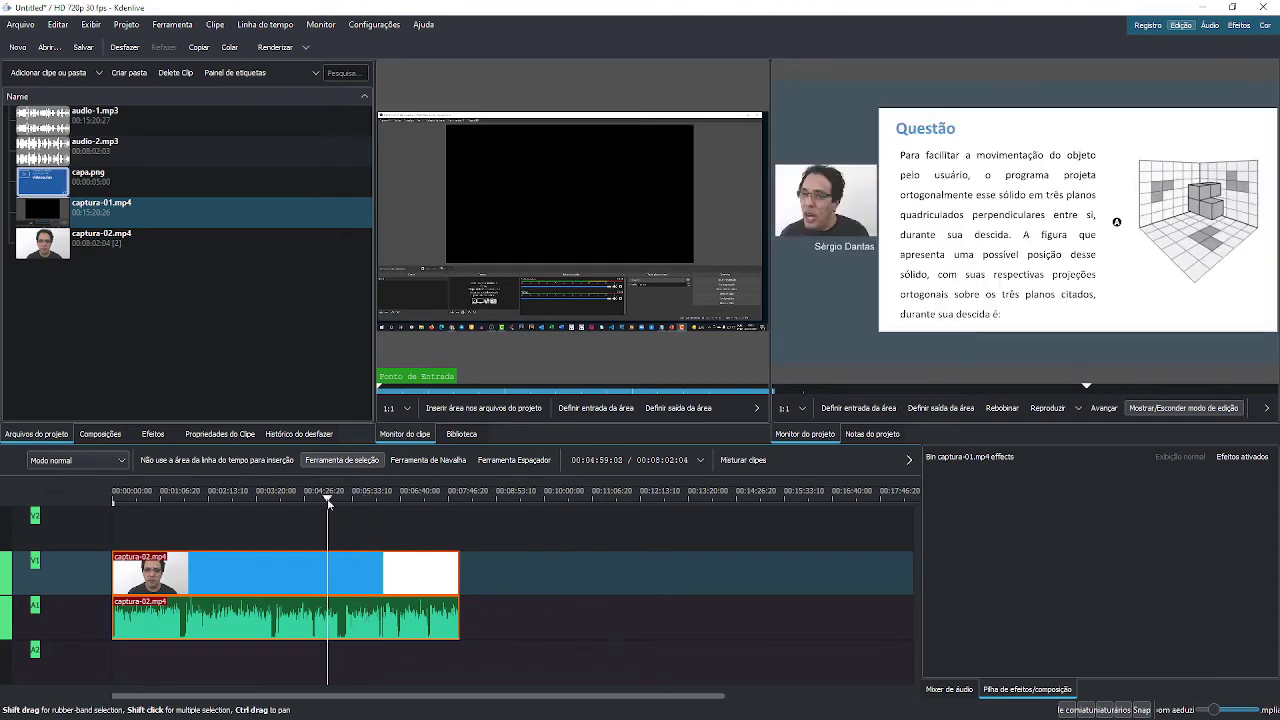
click(274, 503)
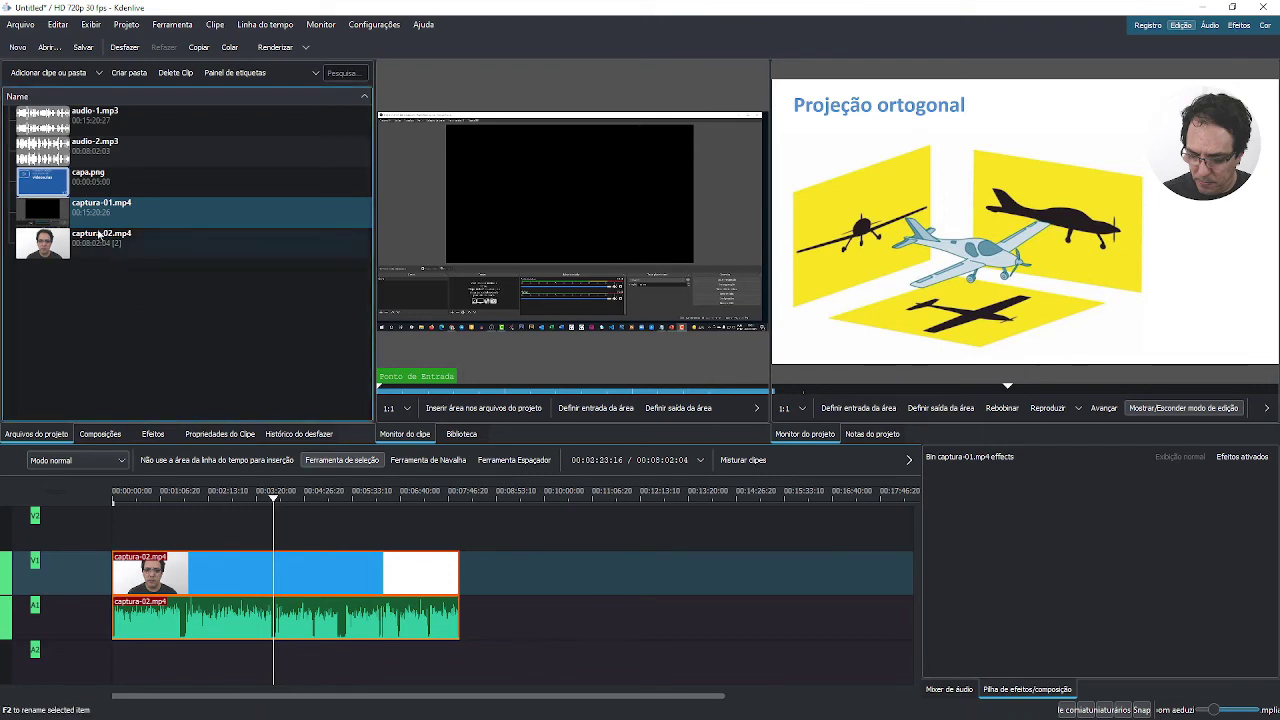
- Place captura-01.mp4 on track V1 directly after captura-02.mp4 without a gap and scrub across the join
drag(93, 213, 540, 568)
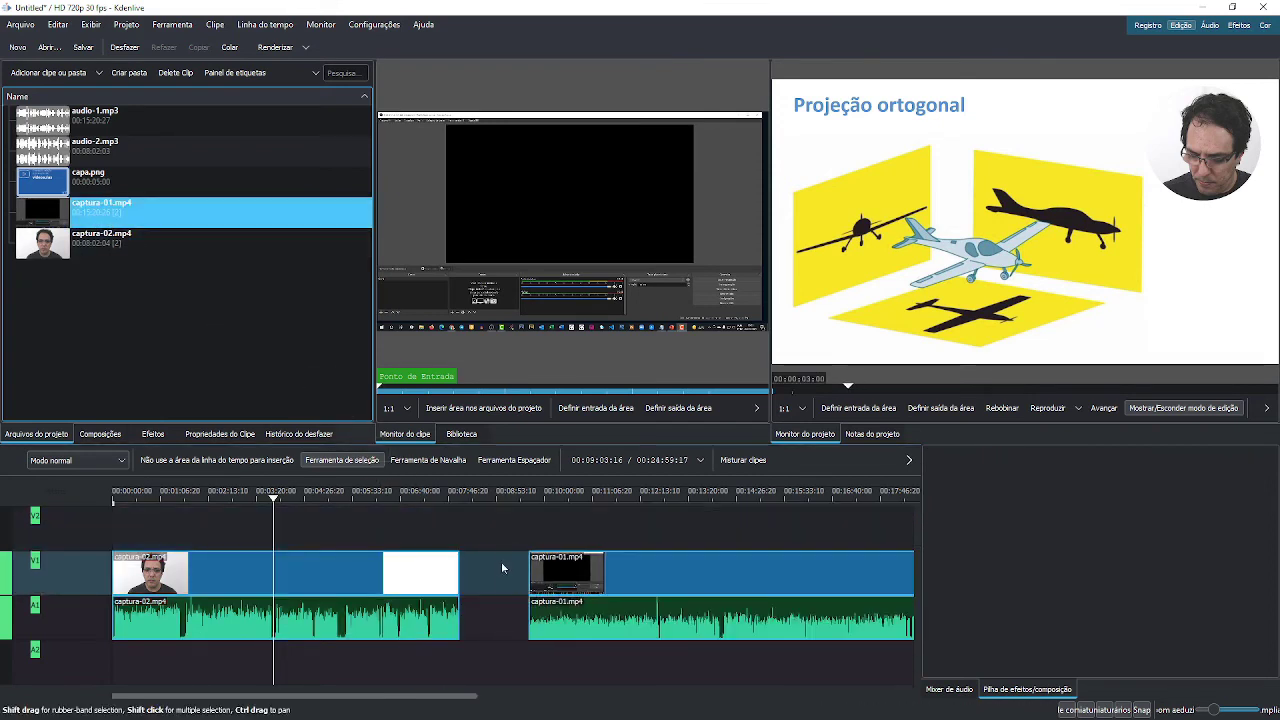
click(490, 500)
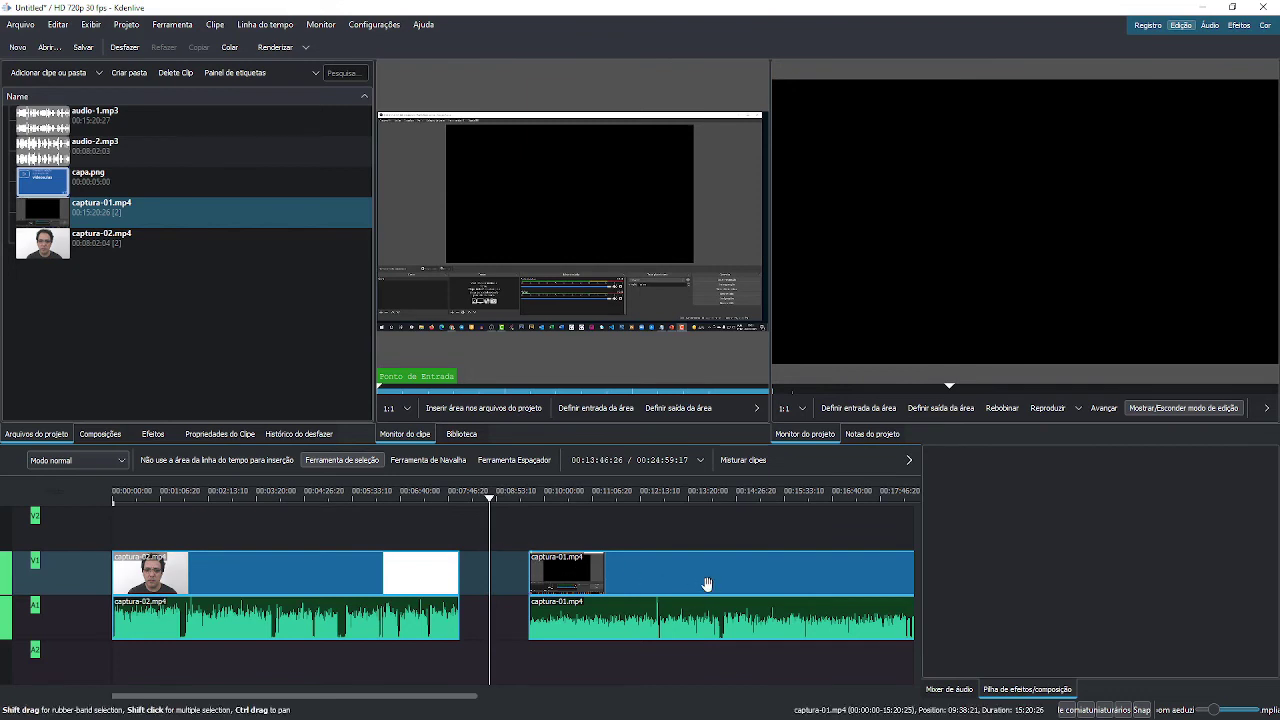
drag(706, 584, 625, 583)
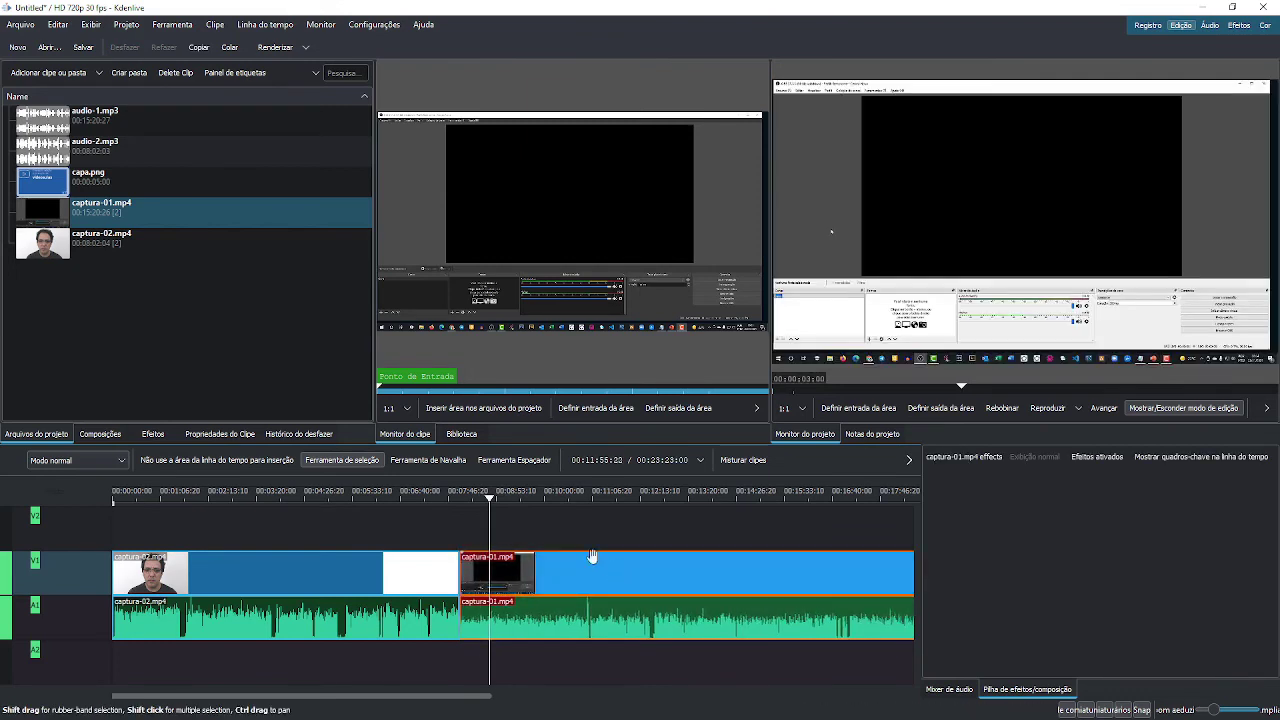
drag(488, 503, 498, 541)
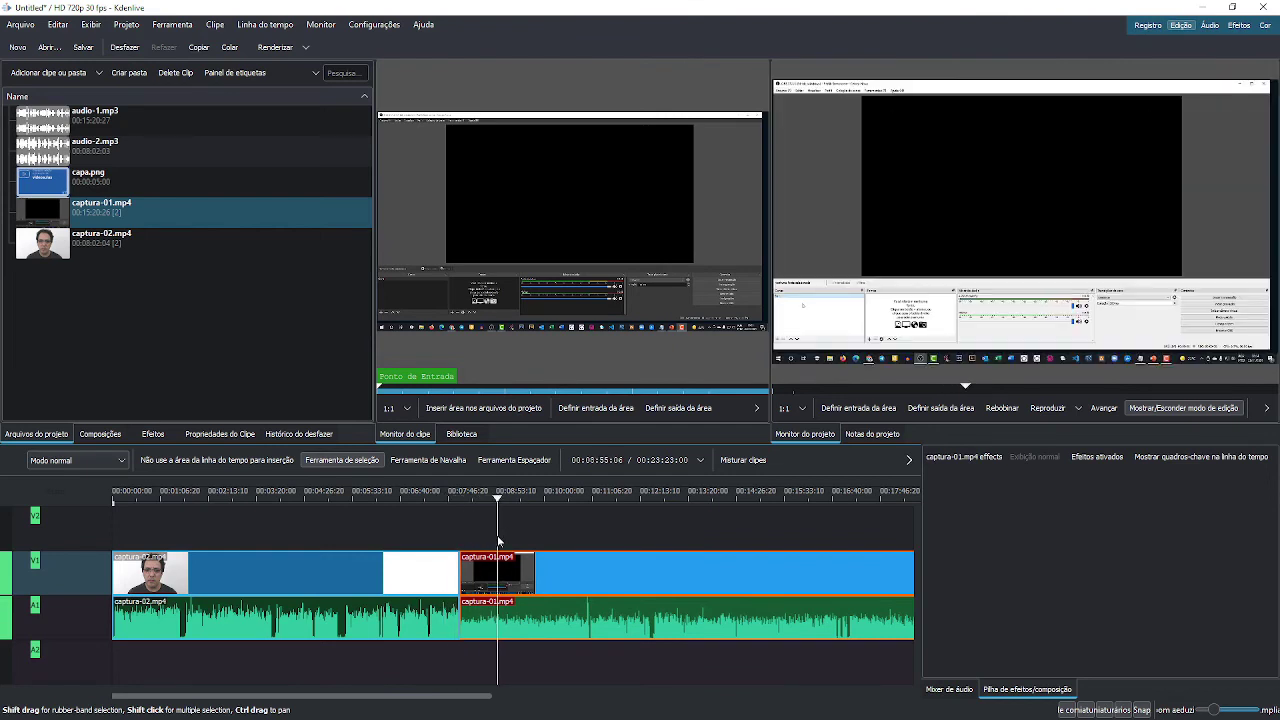
drag(486, 541, 450, 575)
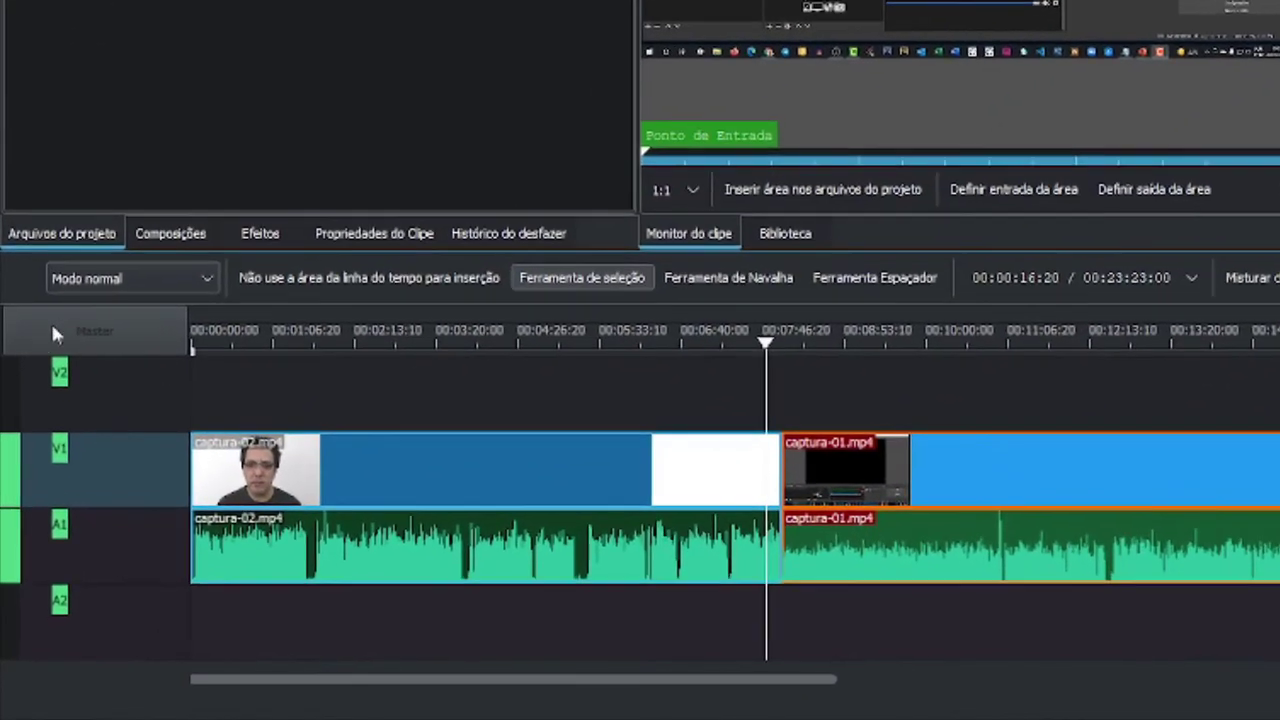
- Set the timeline edit mode to Modo de Sobrescrita and move captura-01.mp4 over the end of captura-02.mp4, then away to position 07:05:20
click(208, 282)
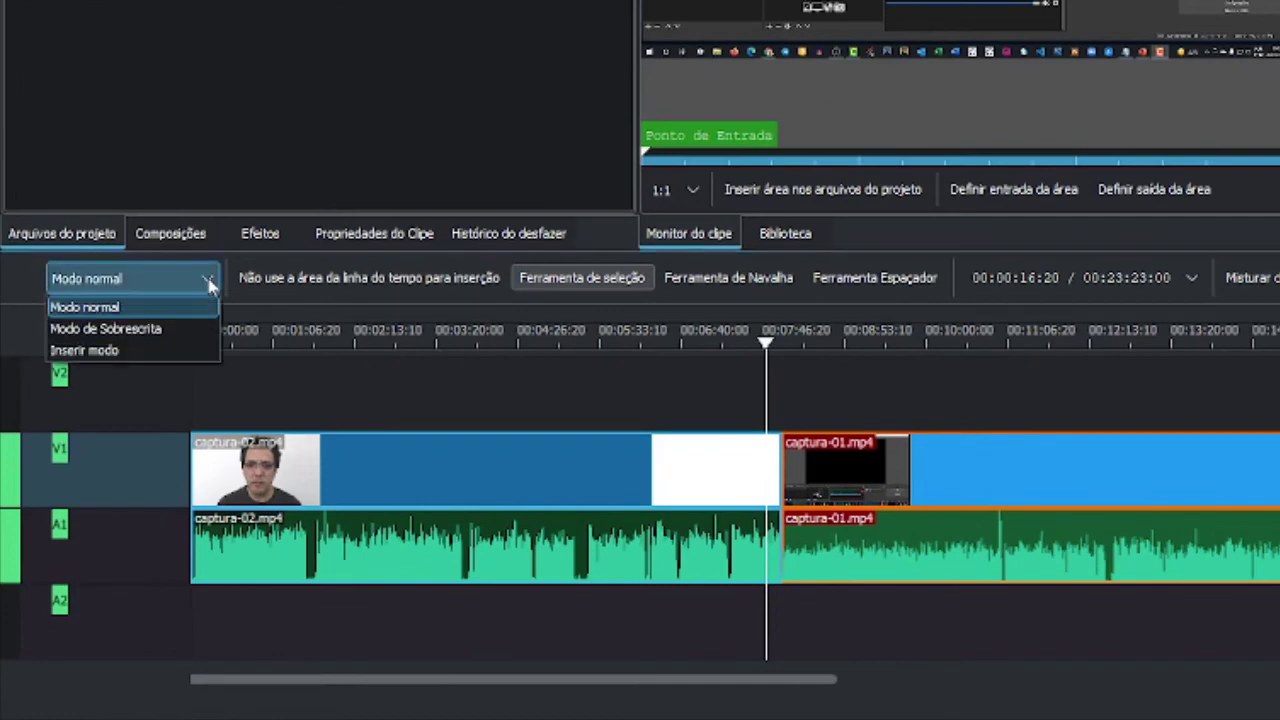
click(192, 334)
mouse_move(1042, 489)
mouse_down()
mouse_move(1111, 494)
mouse_move(1181, 478)
mouse_move(919, 494)
mouse_move(1028, 503)
mouse_up()
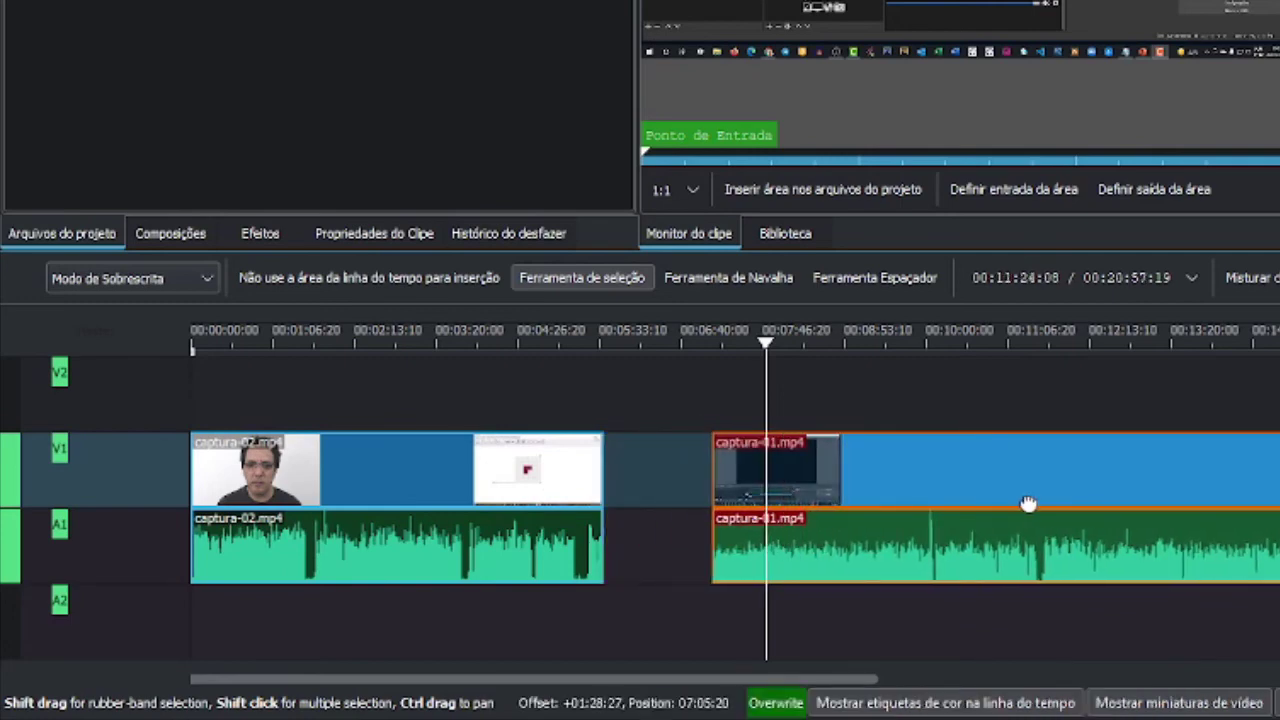
drag(1028, 503, 1029, 499)
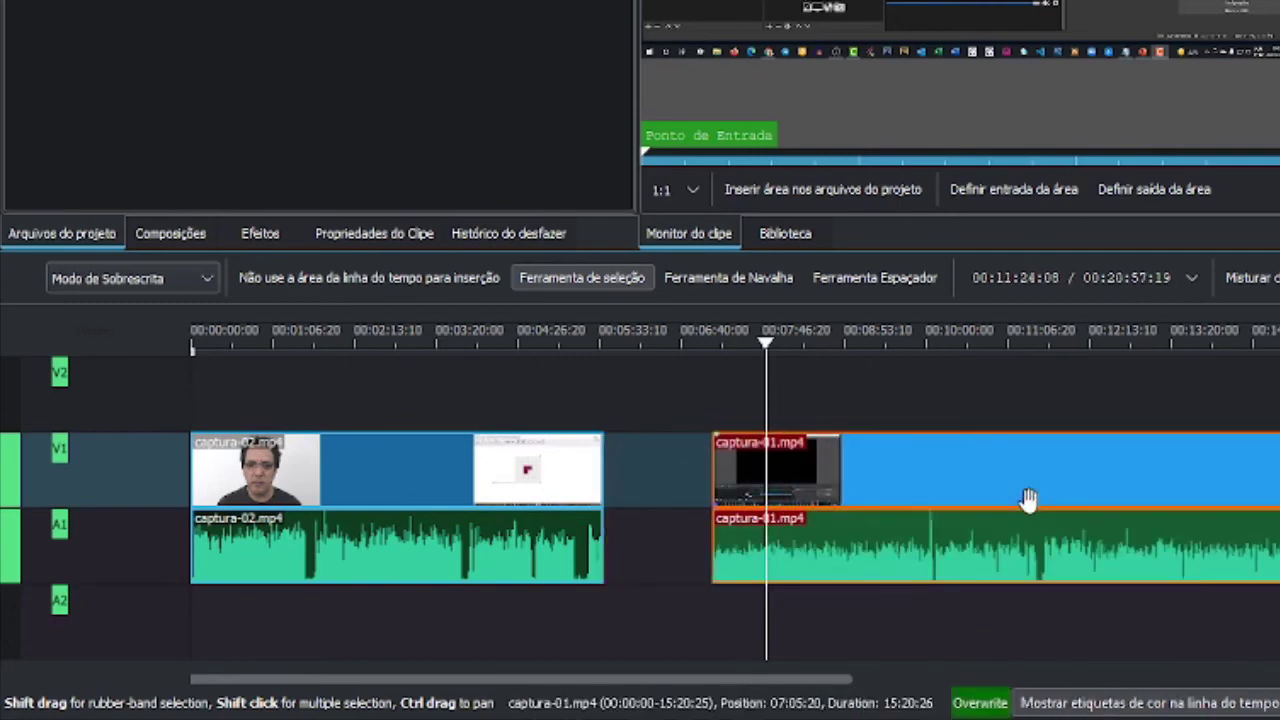
- Undo the last two moves of captura-01.mp4 and move it over captura-02.mp4 to start at 03:44:22
key(ctrl+z)
key(ctrl+z)
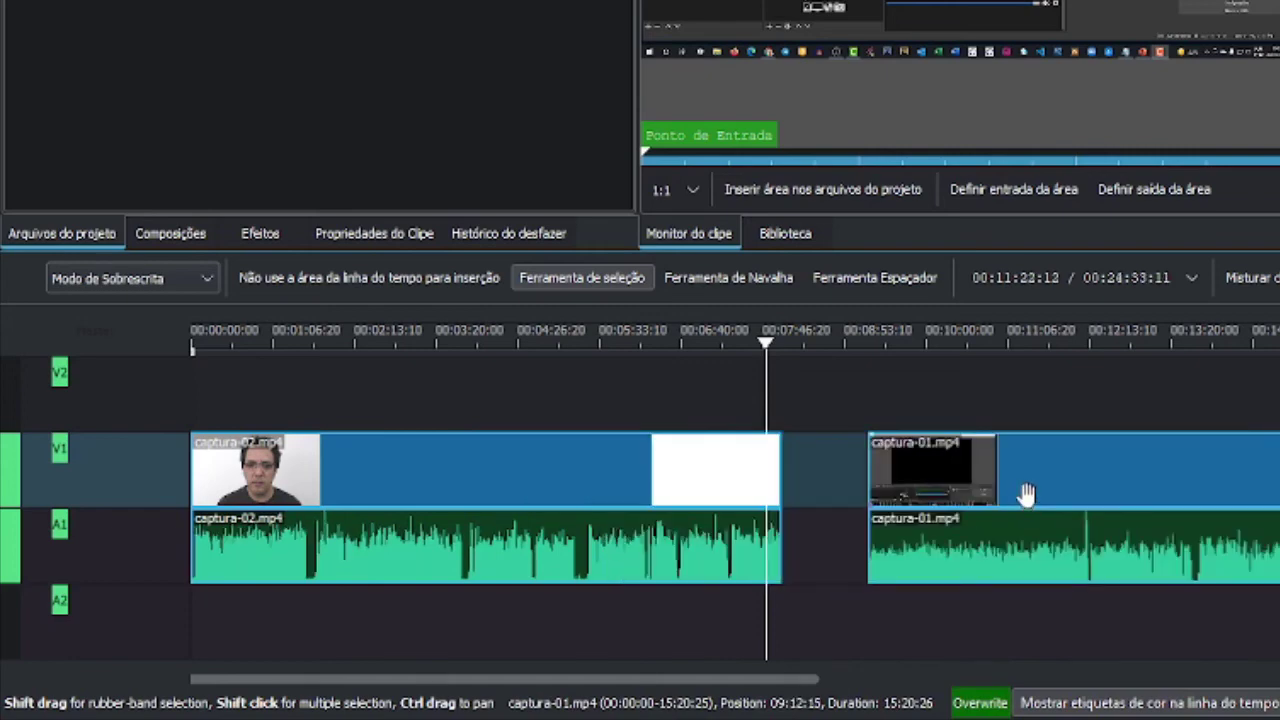
drag(1023, 491, 628, 482)
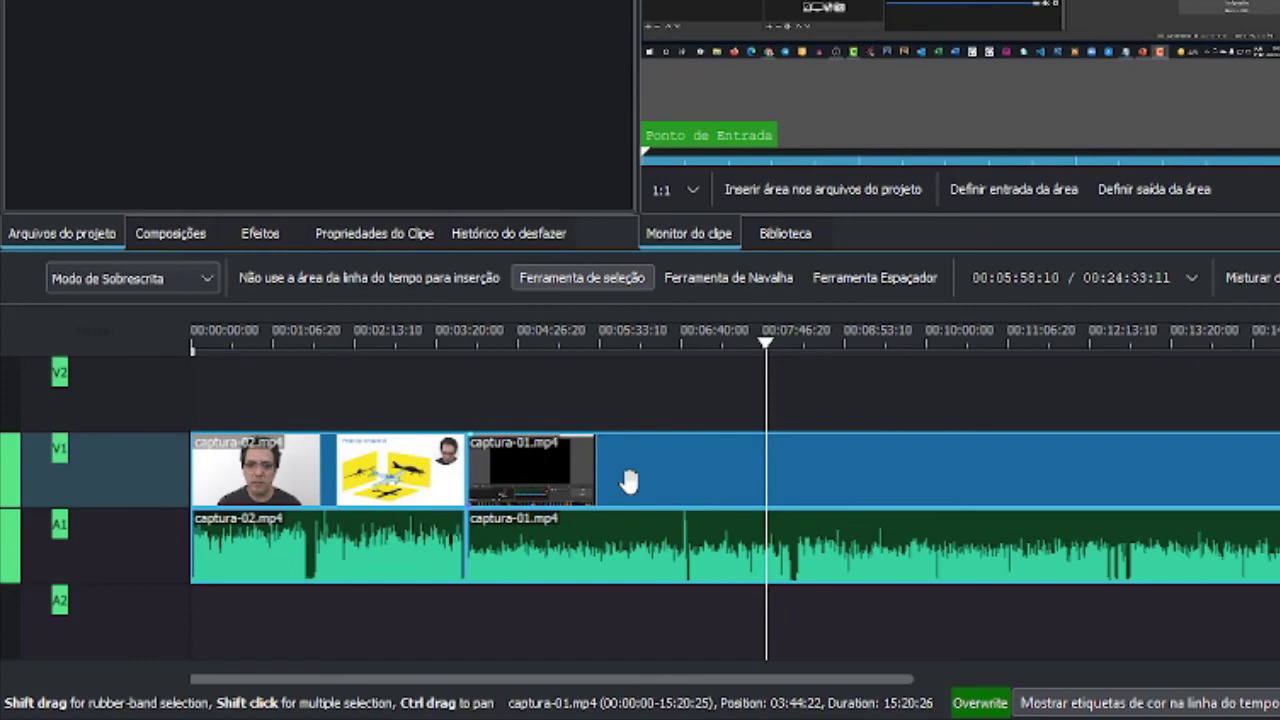
- Undo the last move of captura-01.mp4 and, in Modo normal, move it on track V1 directly against the end of captura-02.mp4
key(ctrl+z)
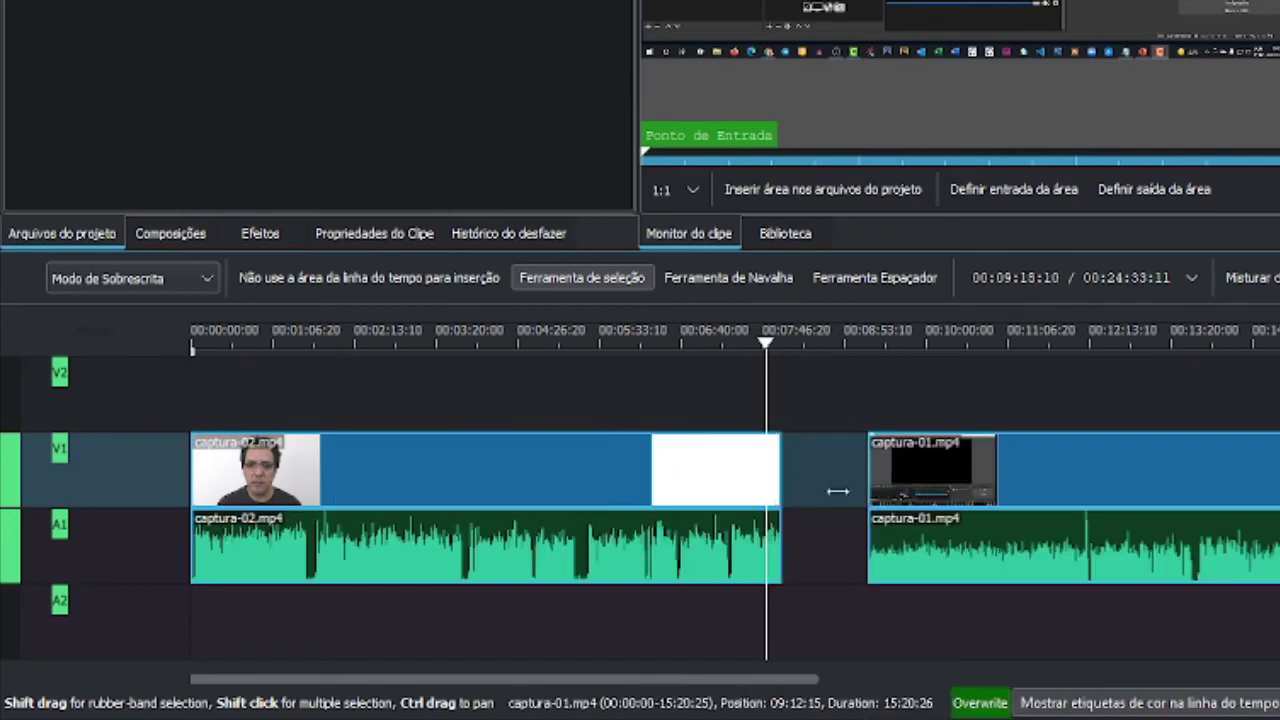
click(209, 276)
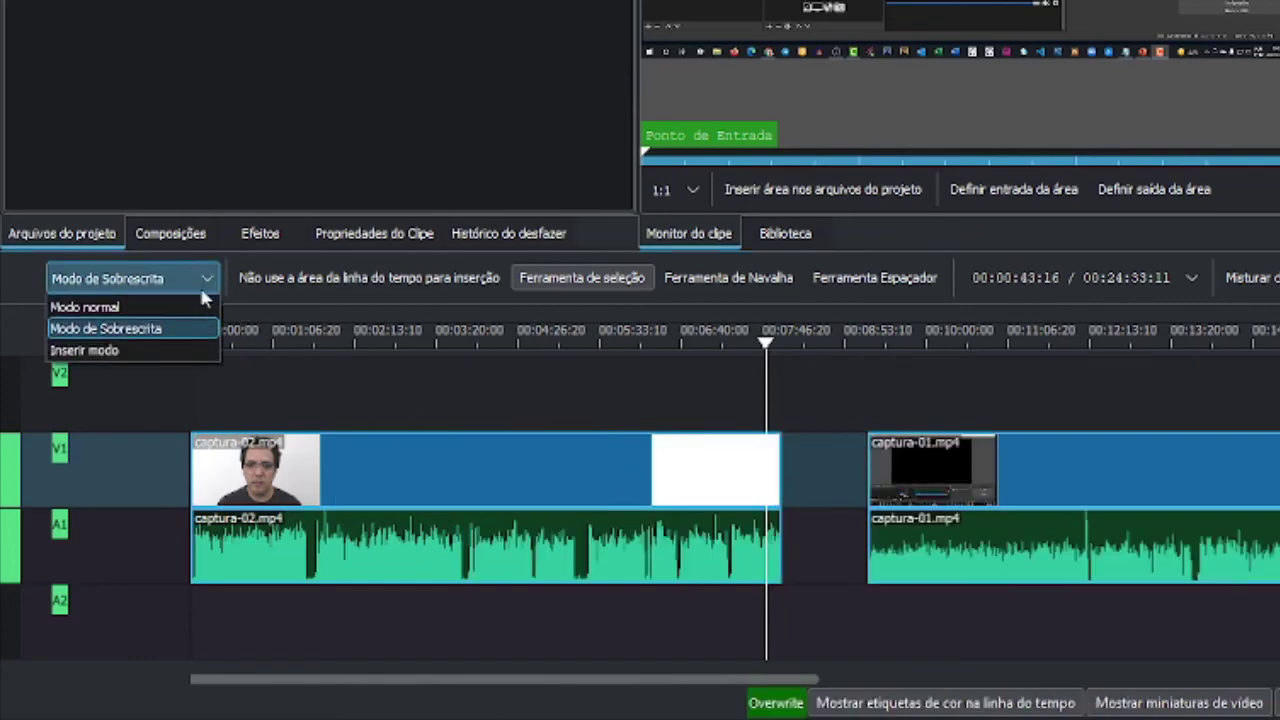
click(174, 312)
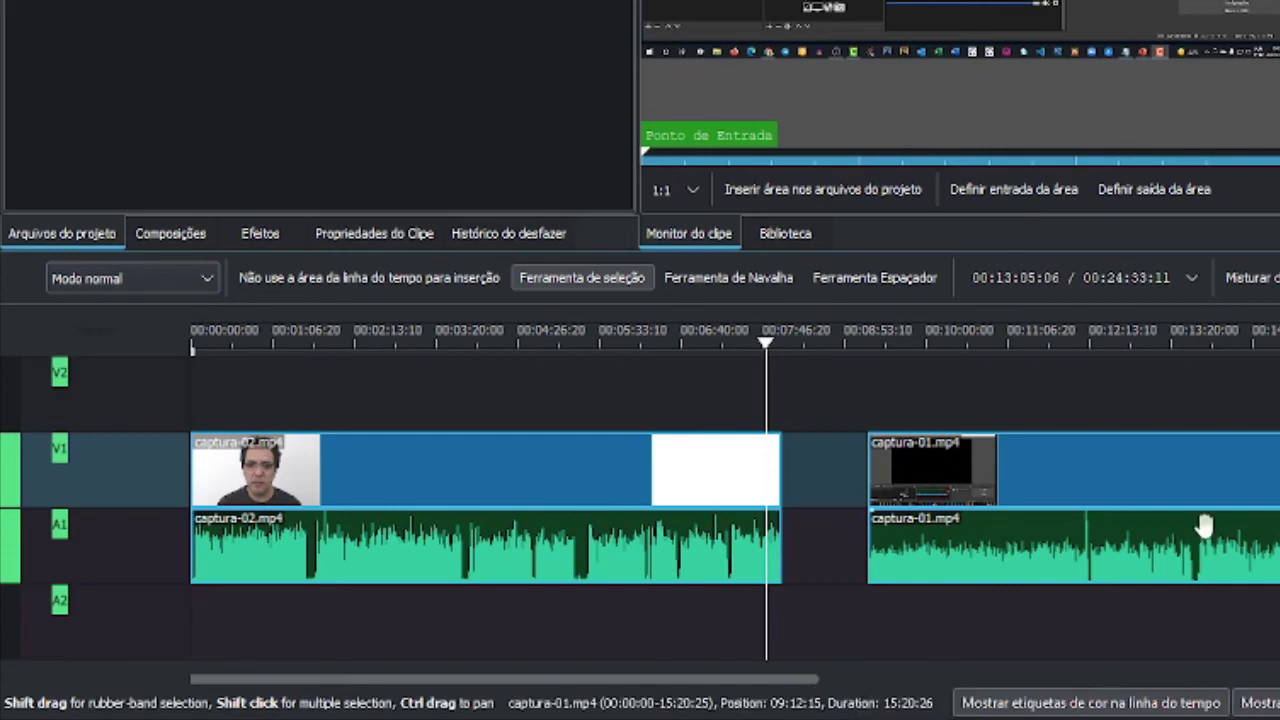
drag(1194, 494, 1080, 490)
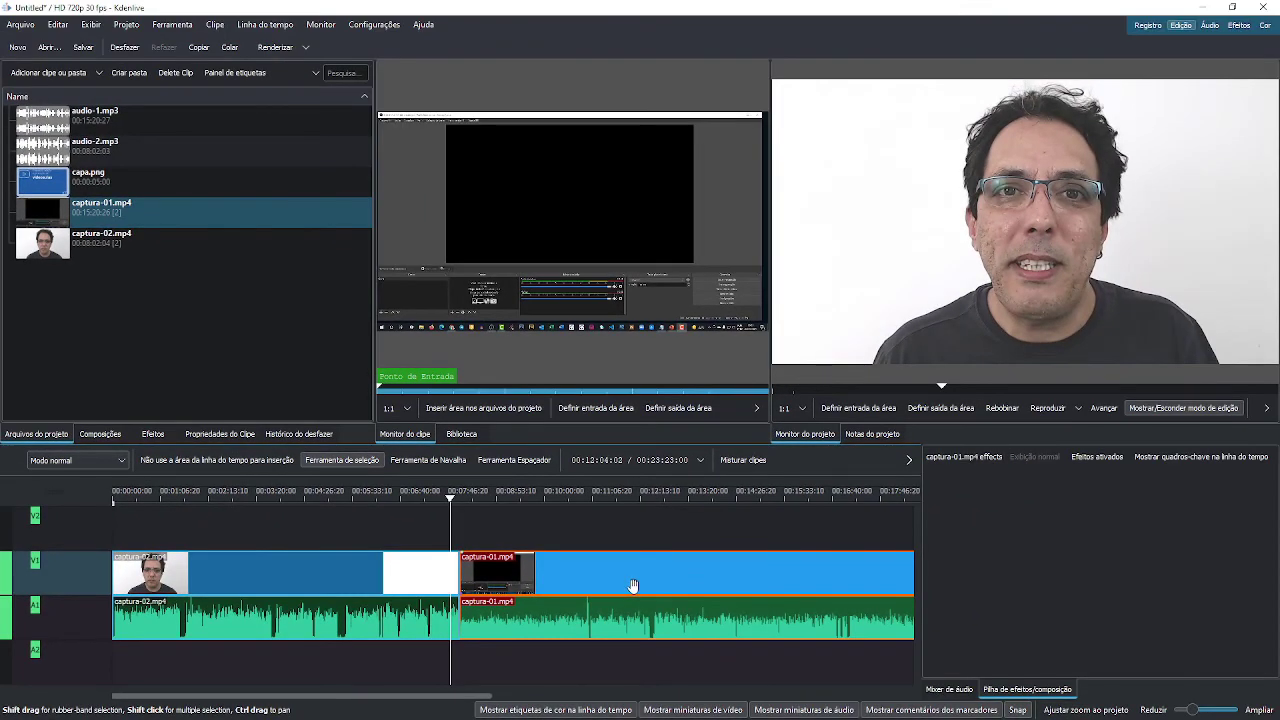
- Show captura-02.mp4 from the project files in the clip monitor and scrub the timeline playhead from the join far into captura-01.mp4
scroll(632, 589, down, 1)
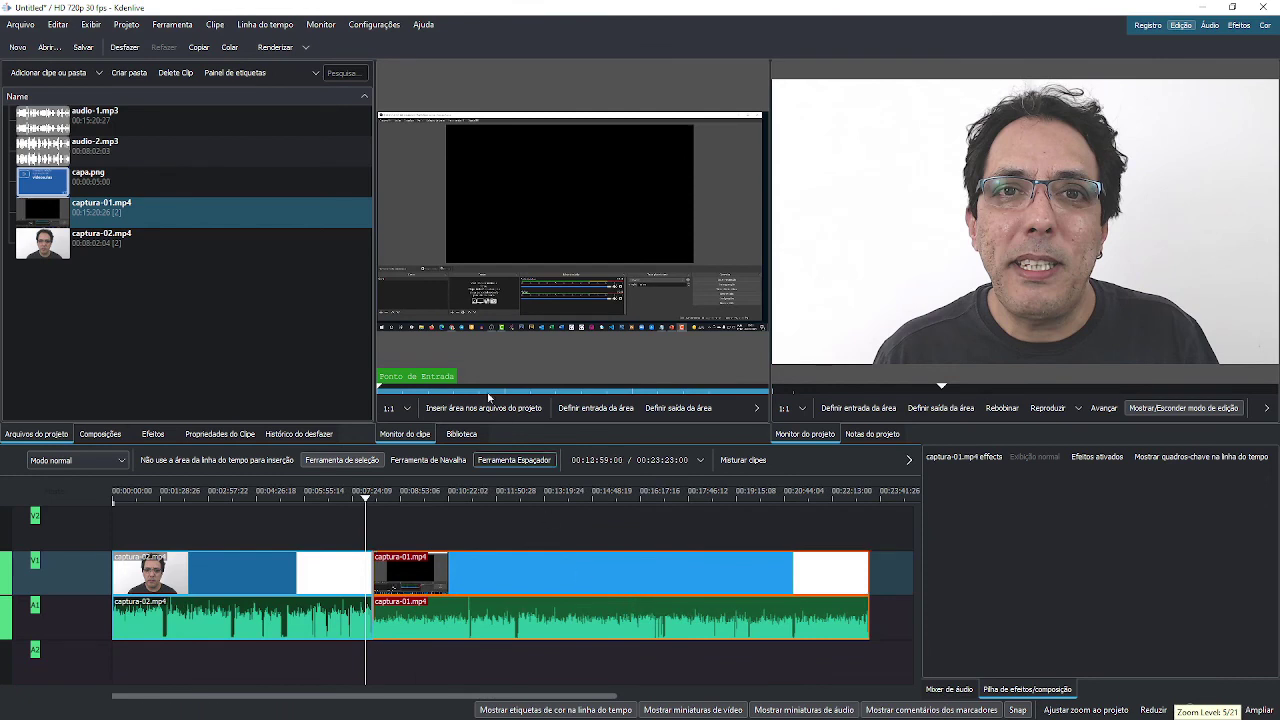
click(176, 246)
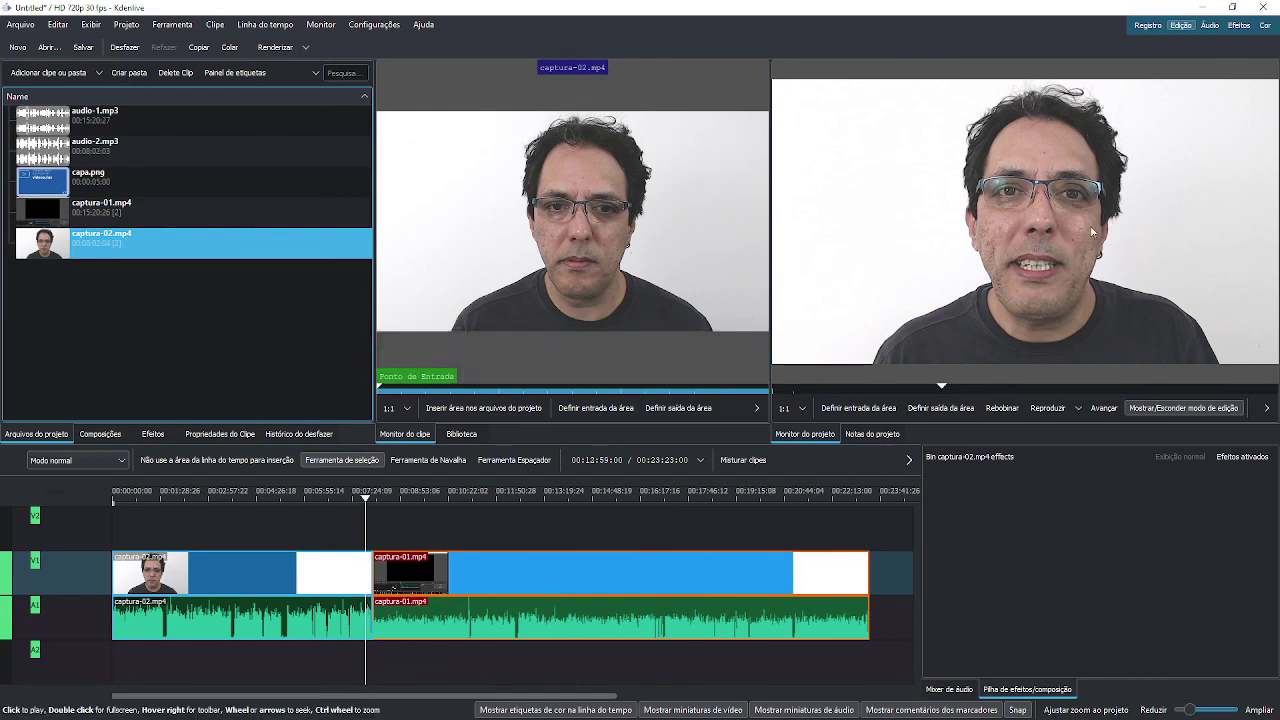
click(366, 505)
drag(366, 505, 762, 560)
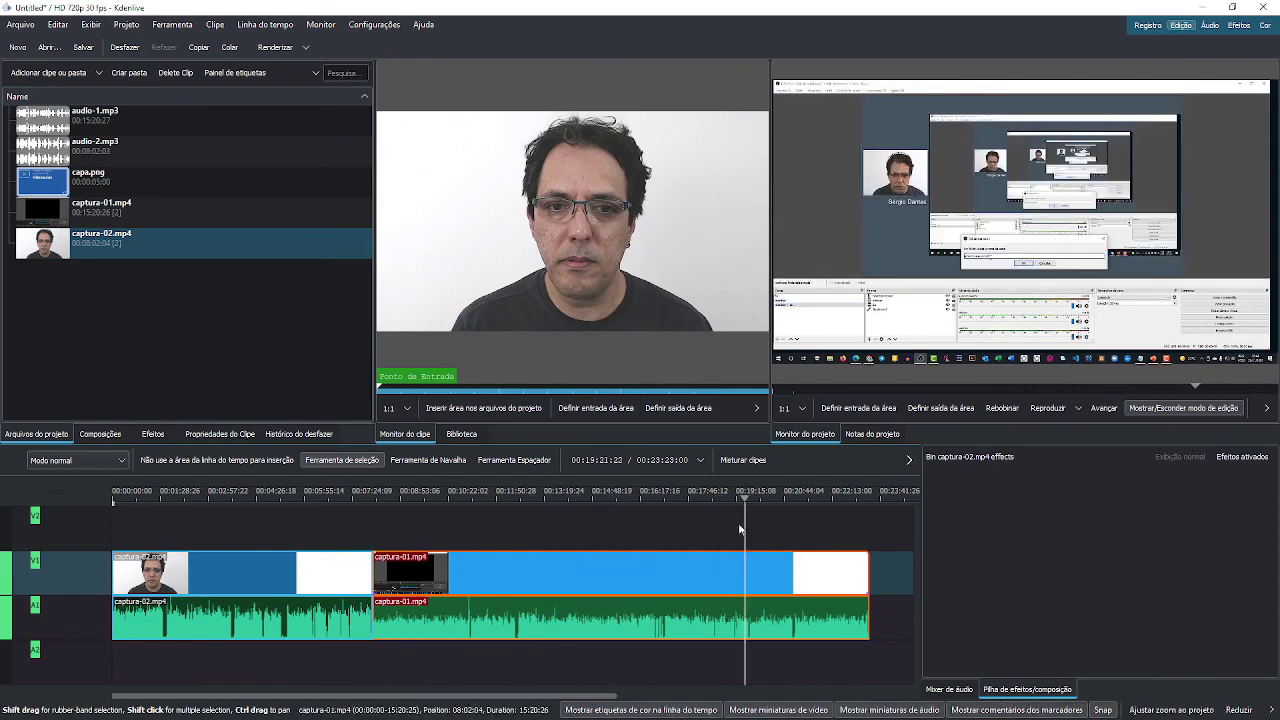